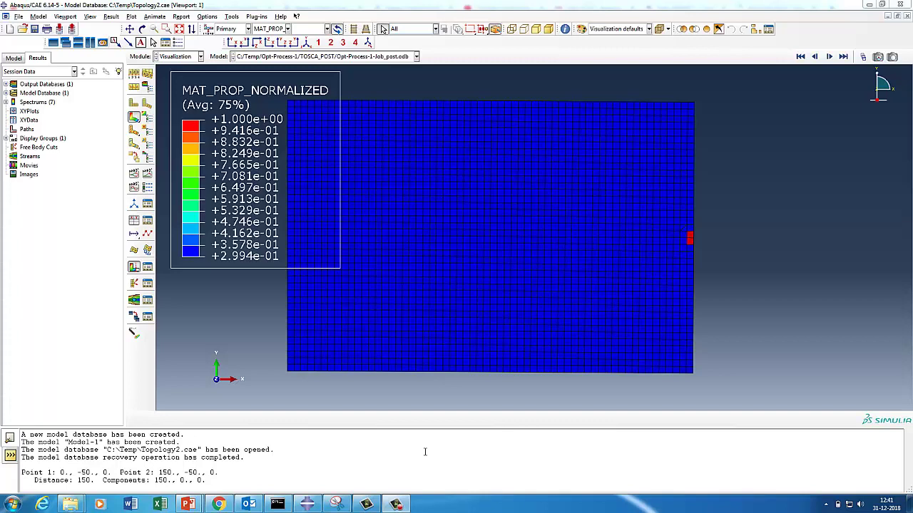
# Step: Play the topology optimization animation, stop at the final X-truss layout, then replay it
pyautogui.click(828, 57)
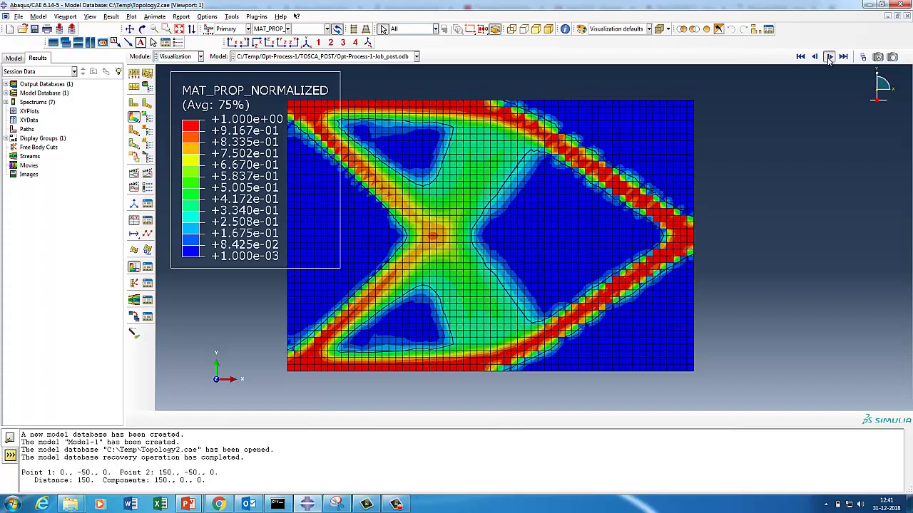
pyautogui.click(829, 58)
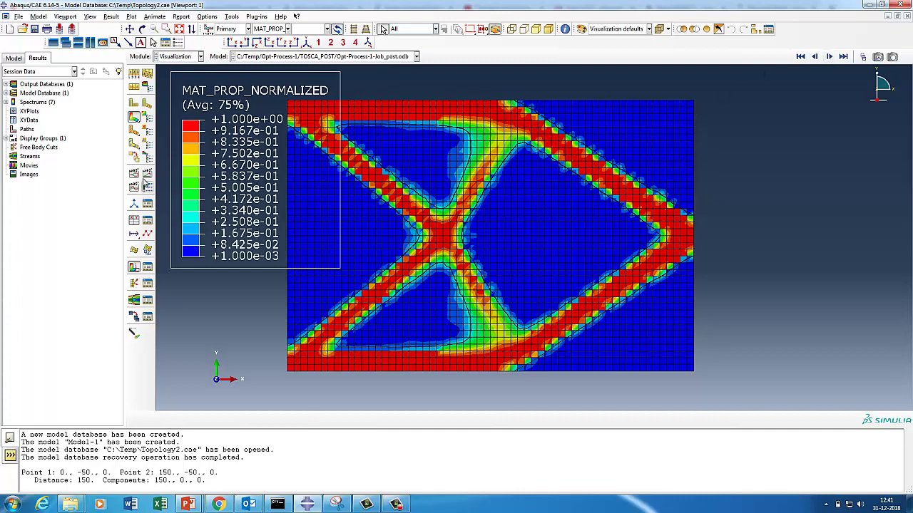
pyautogui.click(145, 177)
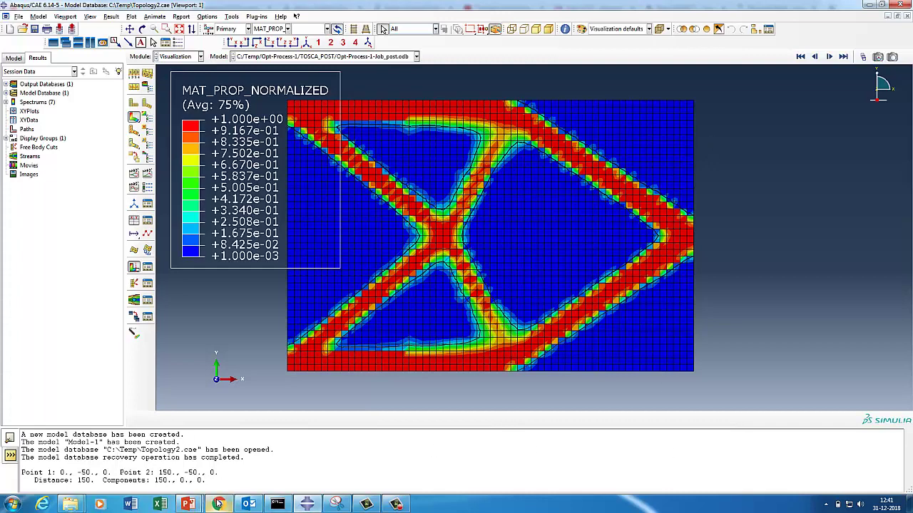
pyautogui.click(218, 504)
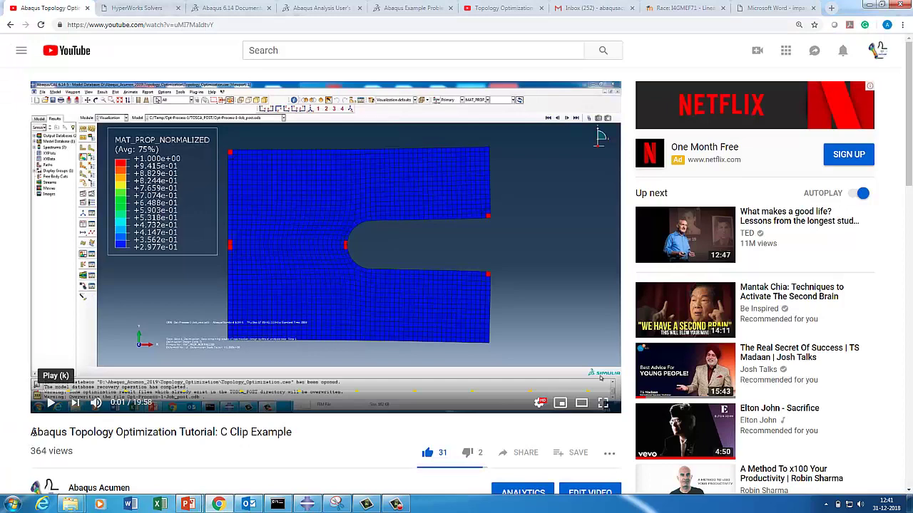
pyautogui.moveTo(214, 440); pyautogui.dragTo(164, 457)
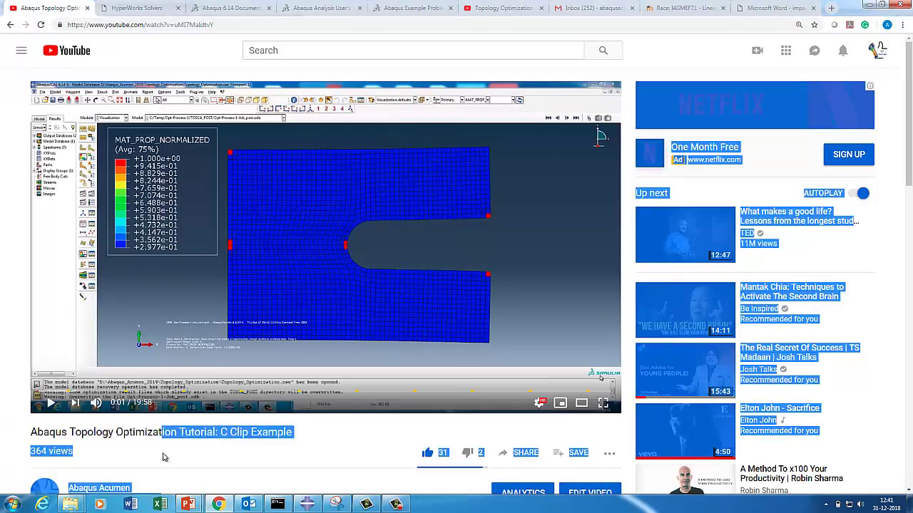
pyautogui.click(153, 458)
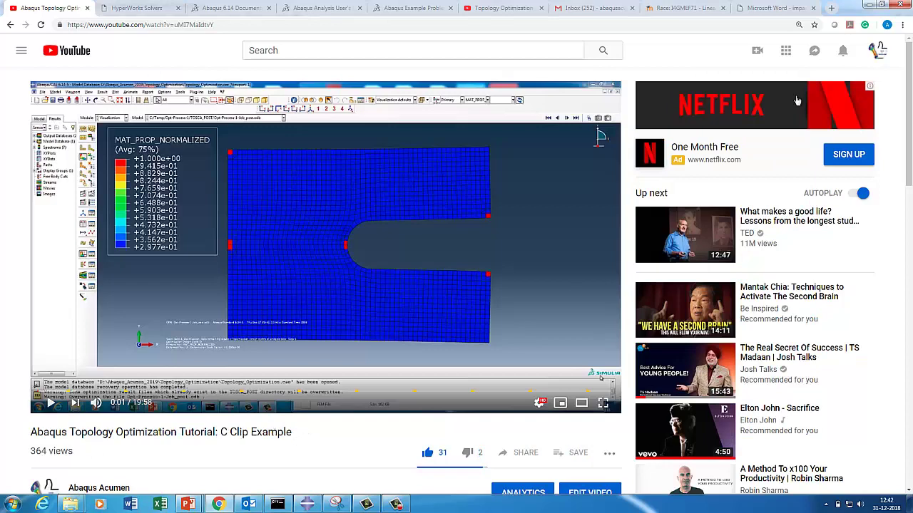
pyautogui.click(872, 6)
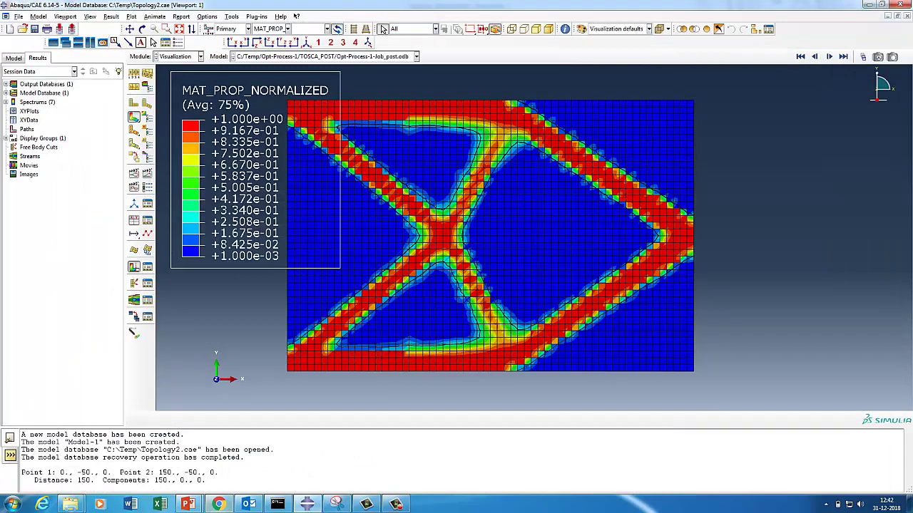
# Step: Bring up the Topology_Optimization2 presentation from the taskbar PowerPoint preview
pyautogui.moveTo(190, 504)
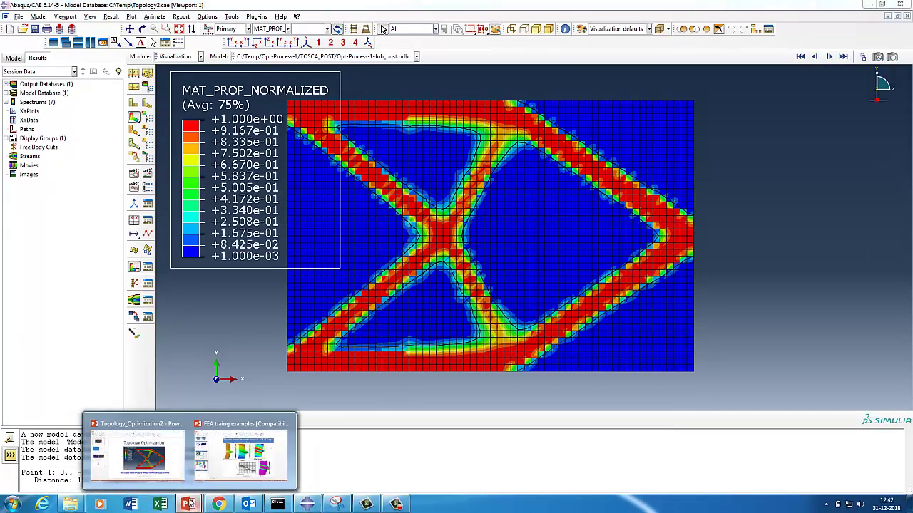
pyautogui.click(135, 451)
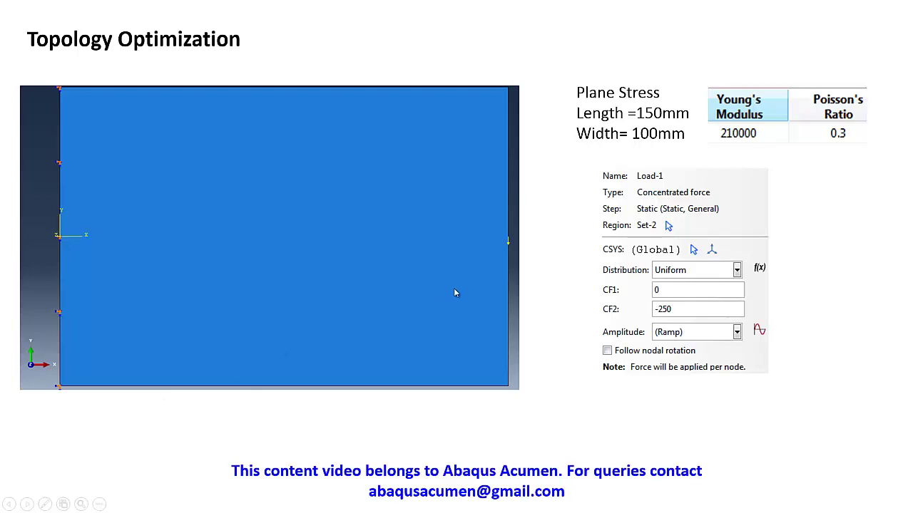
# Step: Advance the slideshow to the slide comparing the two optimized density plots
pyautogui.click(539, 374)
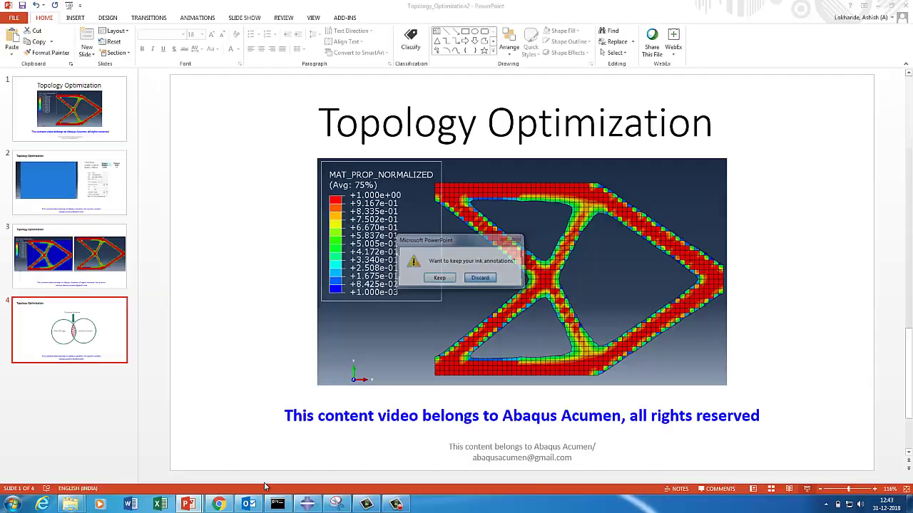
# Step: Discard the ink annotations and start a new Standard/Explicit model database without saving changes
pyautogui.click(479, 278)
pyautogui.click(306, 504)
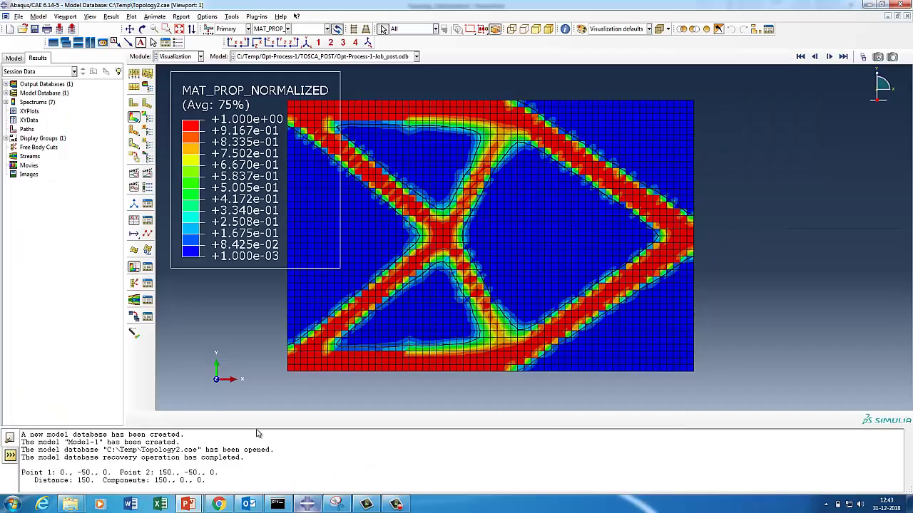
pyautogui.click(19, 17)
pyautogui.moveTo(66, 16)
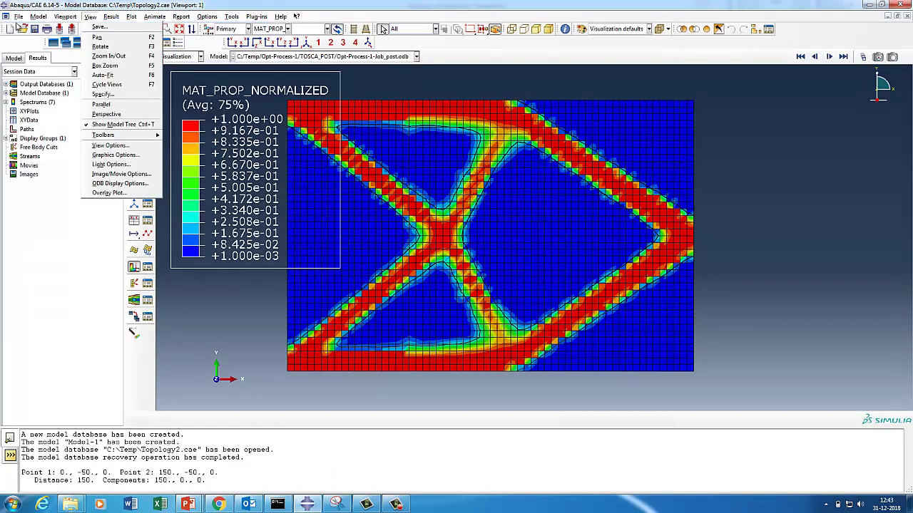
pyautogui.press('Escape')
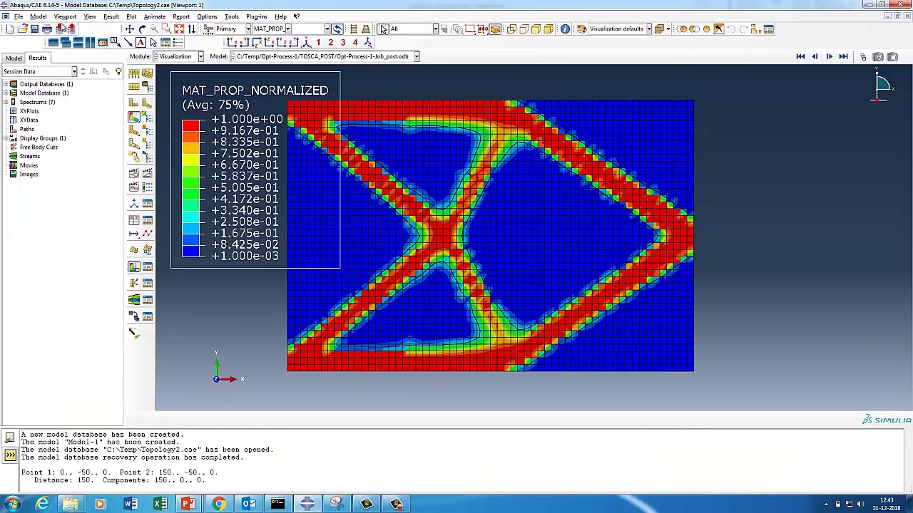
pyautogui.click(18, 16)
pyautogui.moveTo(44, 27)
pyautogui.click(130, 28)
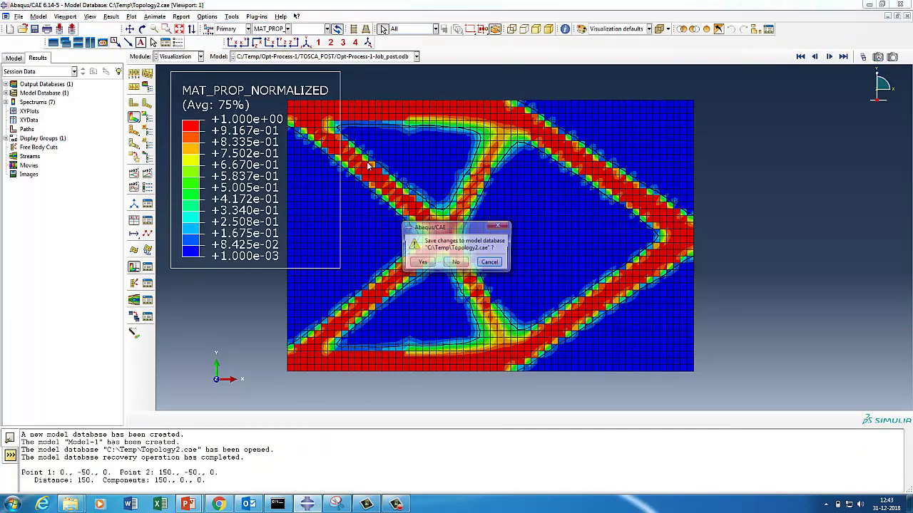
pyautogui.press('Return')
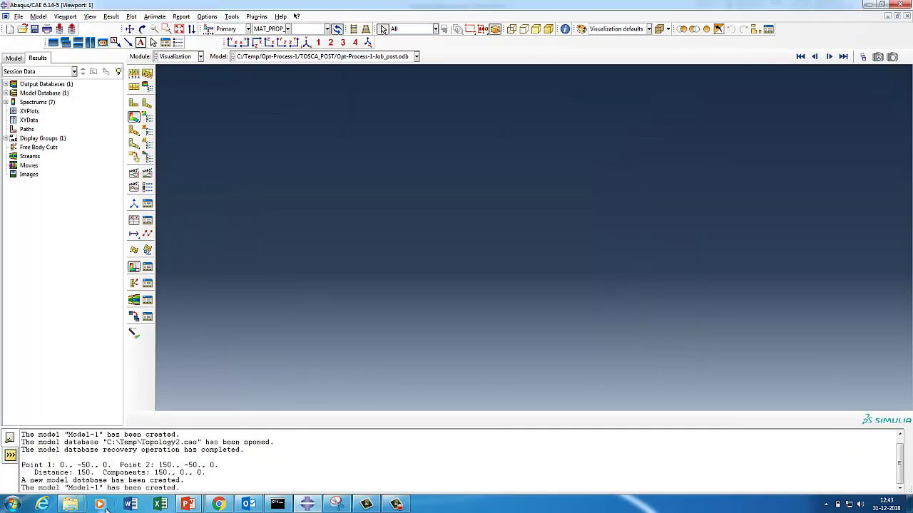
# Step: Set the work directory to the copied Topology_Optimization2 folder path
pyautogui.moveTo(69, 504)
pyautogui.click(146, 466)
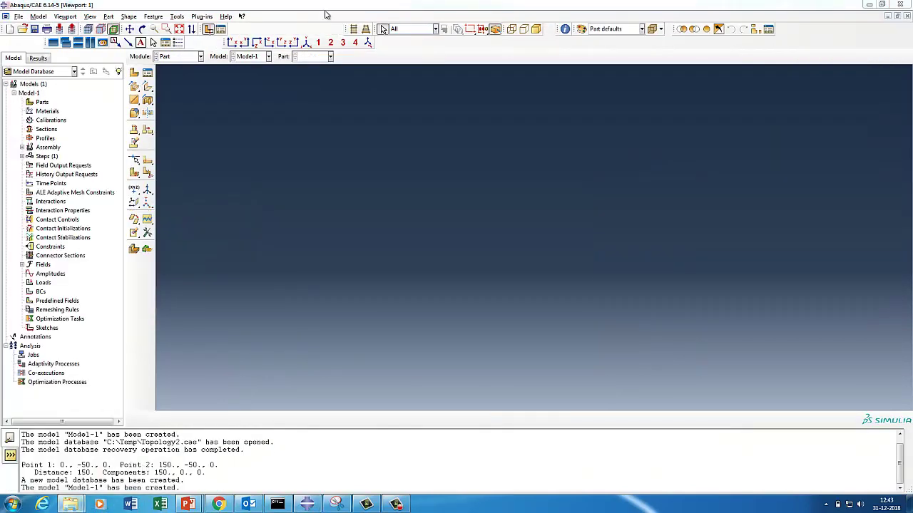
pyautogui.click(162, 19)
pyautogui.rightClick(161, 19)
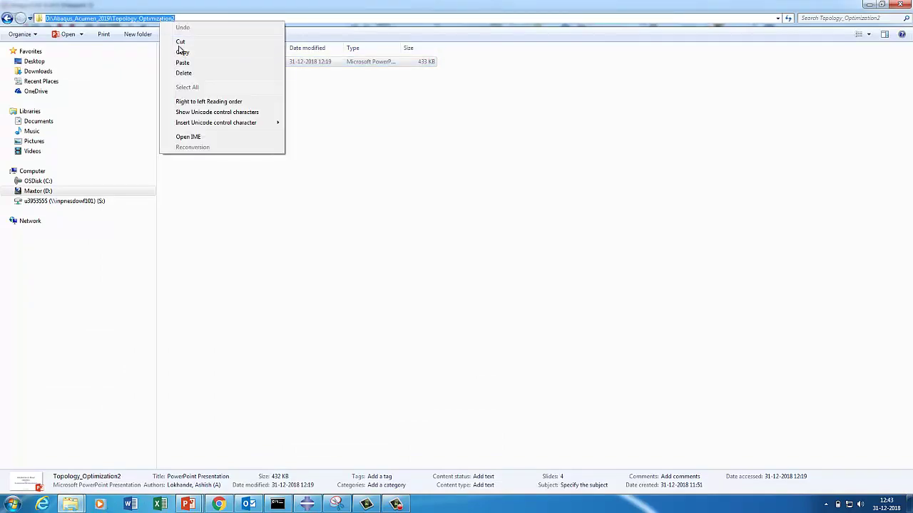
pyautogui.click(180, 53)
pyautogui.click(874, 6)
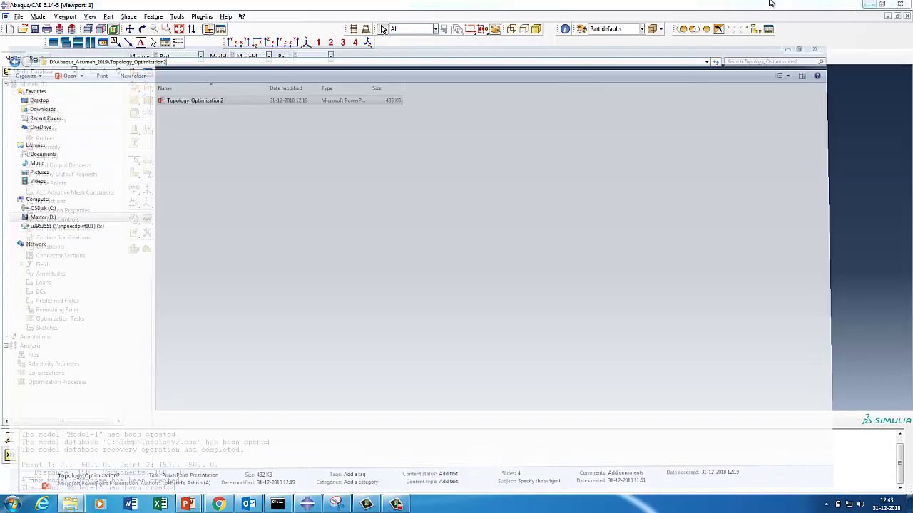
pyautogui.click(18, 16)
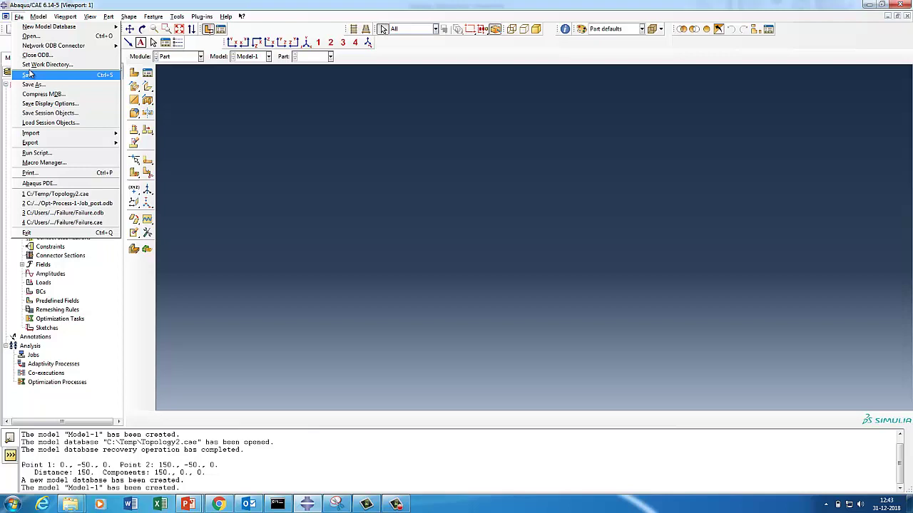
pyautogui.click(47, 64)
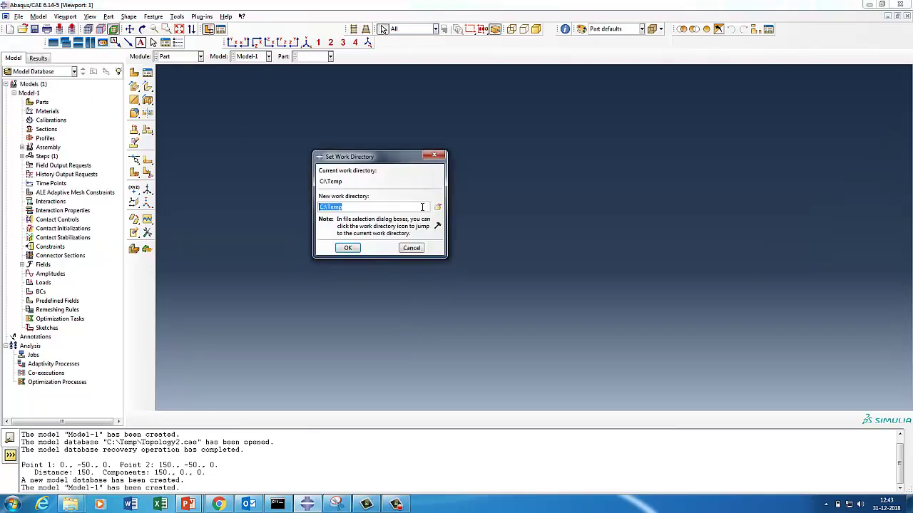
pyautogui.hotkey('ctrl', 'v')
pyautogui.click(347, 248)
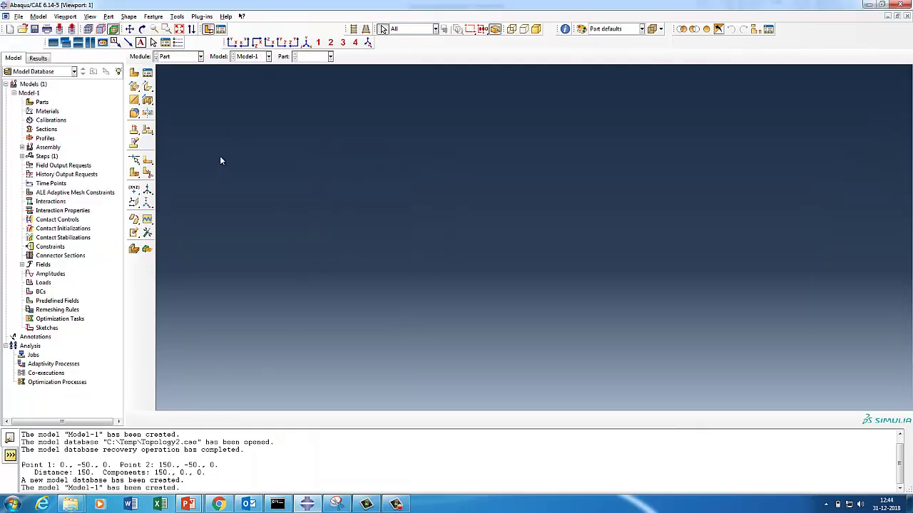
# Step: Create a 2D planar shell part named Plate and enter its sketcher
pyautogui.rightClick(42, 101)
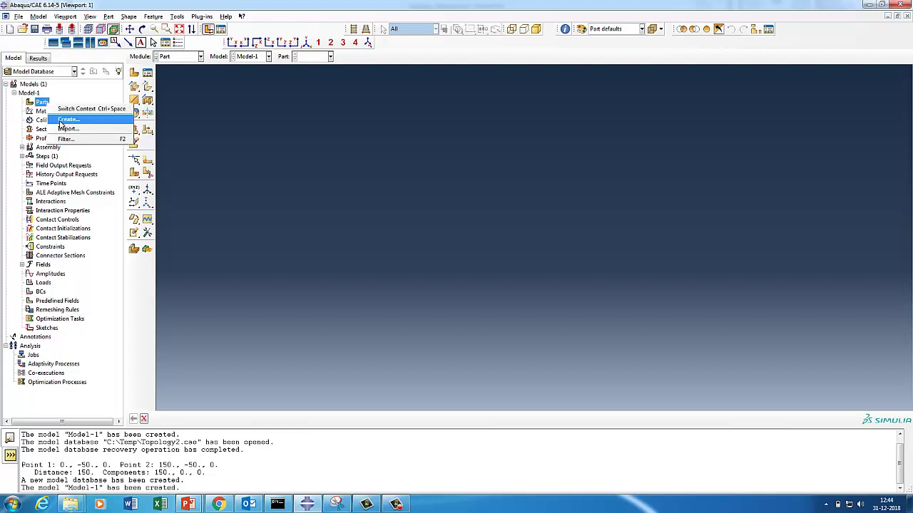
pyautogui.click(66, 120)
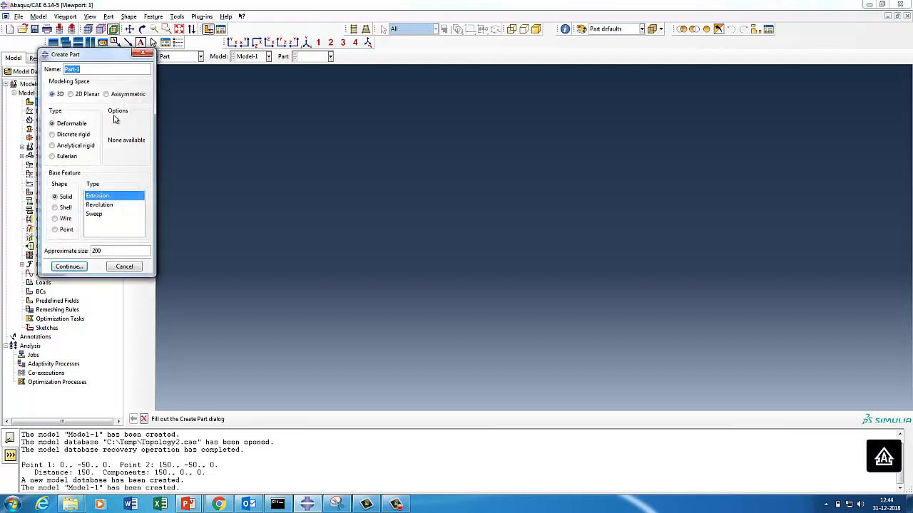
pyautogui.write('Plate')
pyautogui.click(89, 97)
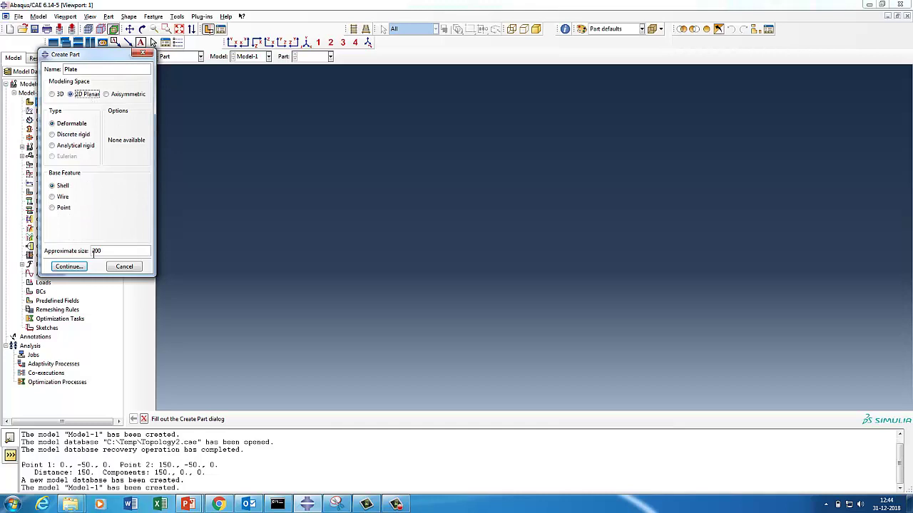
pyautogui.doubleClick(101, 252)
pyautogui.write('200')
pyautogui.doubleClick(106, 251)
pyautogui.press('BackSpace')
pyautogui.press('shift')
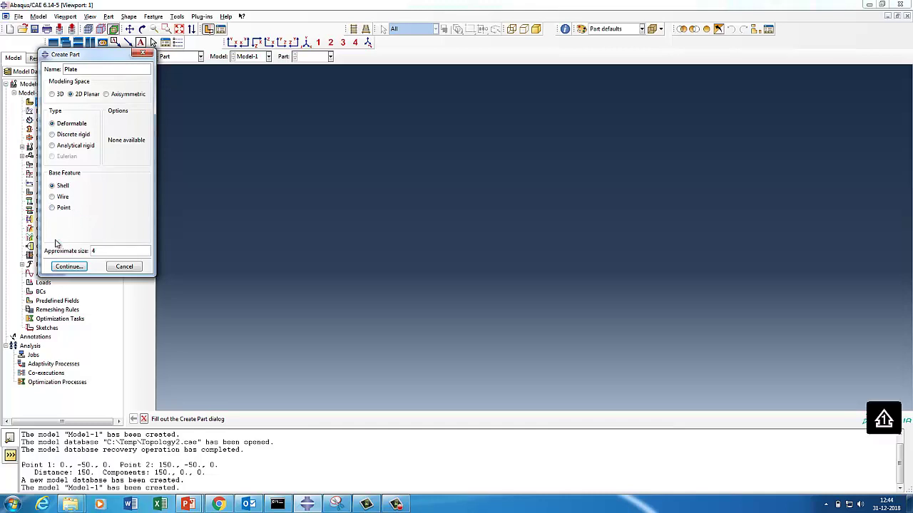
pyautogui.click(68, 267)
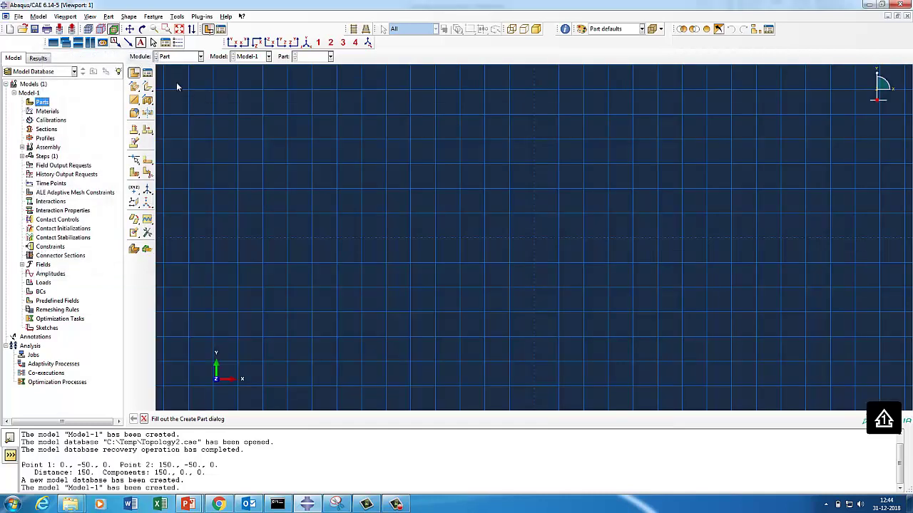
# Step: Place an isolated sketch point at 150,0
pyautogui.click(134, 73)
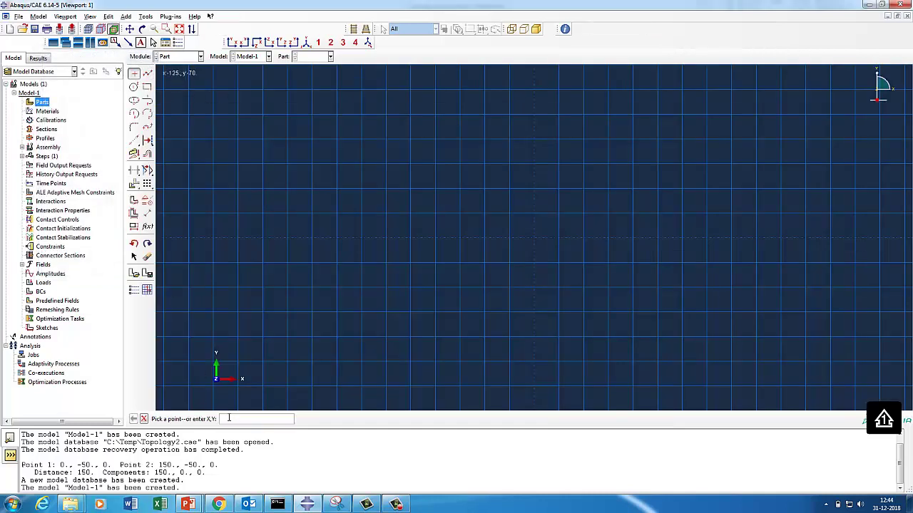
pyautogui.press('BackSpace')
pyautogui.press('Return')
pyautogui.press('Return')
pyautogui.press('Return')
pyautogui.press('Return')
# Step: Draw the closed 150 × 100 rectangle outline and finish the Plate sketch
pyautogui.click(179, 28)
pyautogui.click(147, 73)
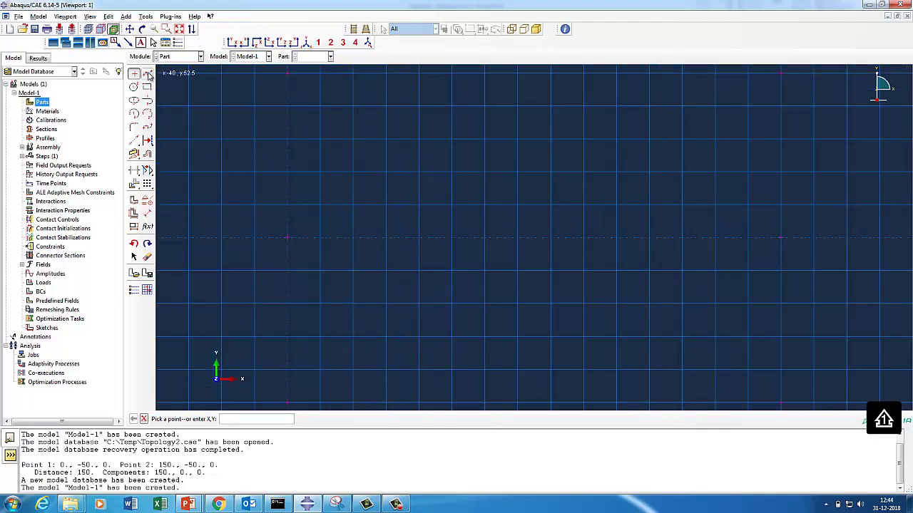
pyautogui.click(288, 401)
pyautogui.click(288, 236)
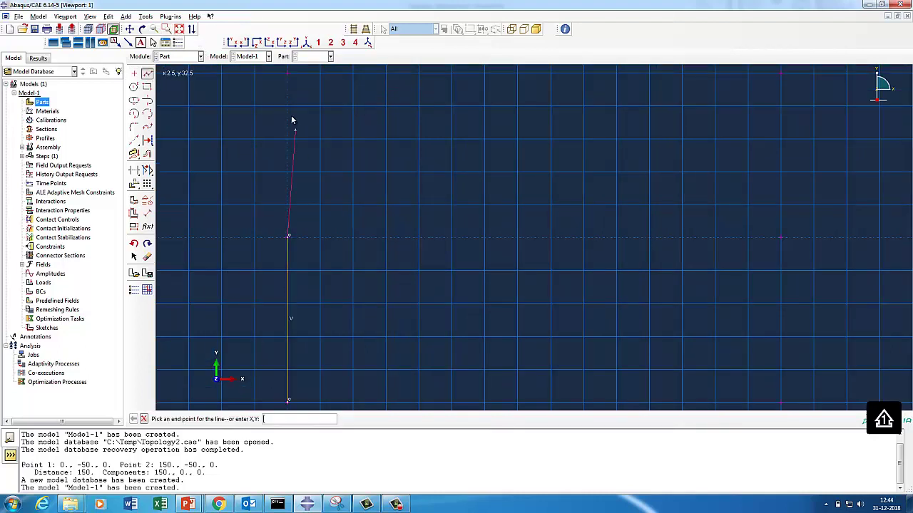
pyautogui.click(286, 71)
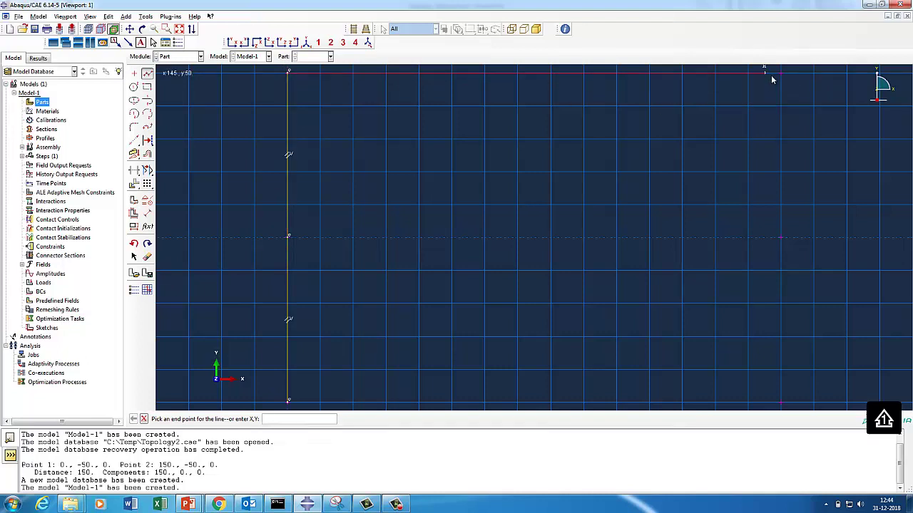
pyautogui.click(782, 75)
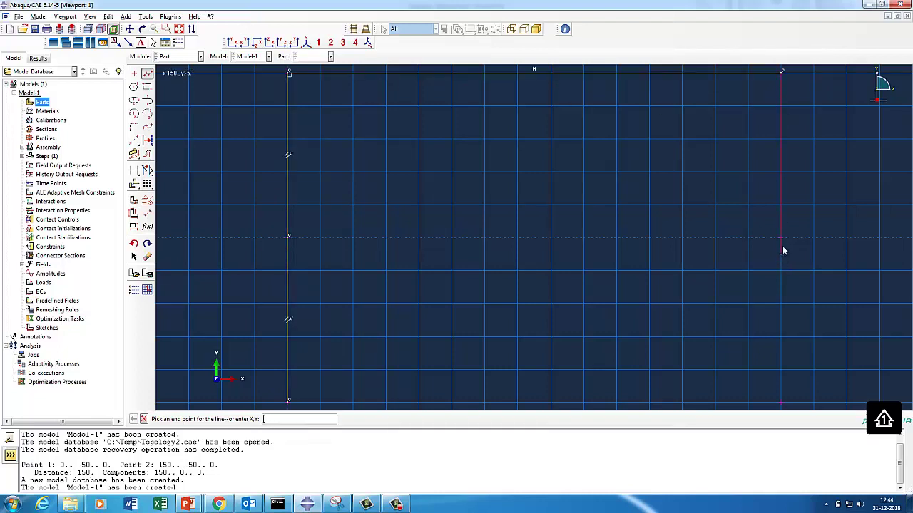
pyautogui.click(781, 236)
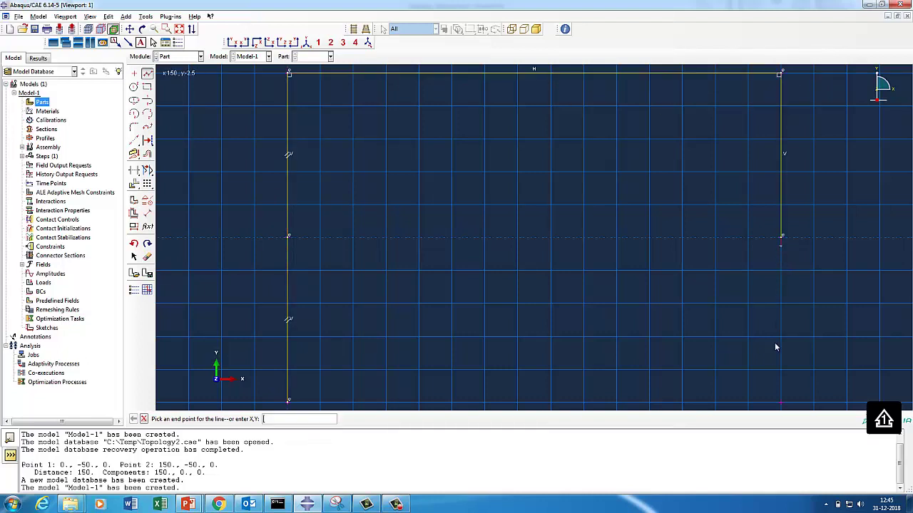
pyautogui.click(781, 402)
pyautogui.click(289, 402)
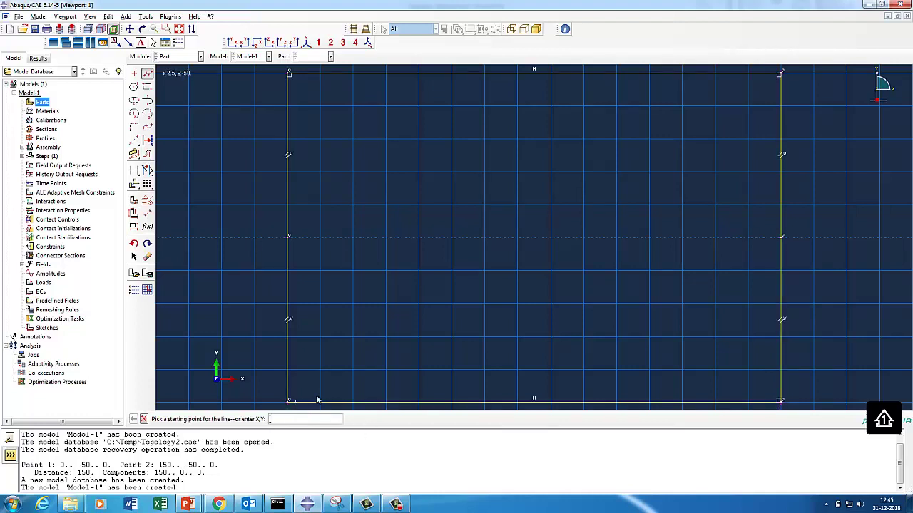
pyautogui.click(143, 419)
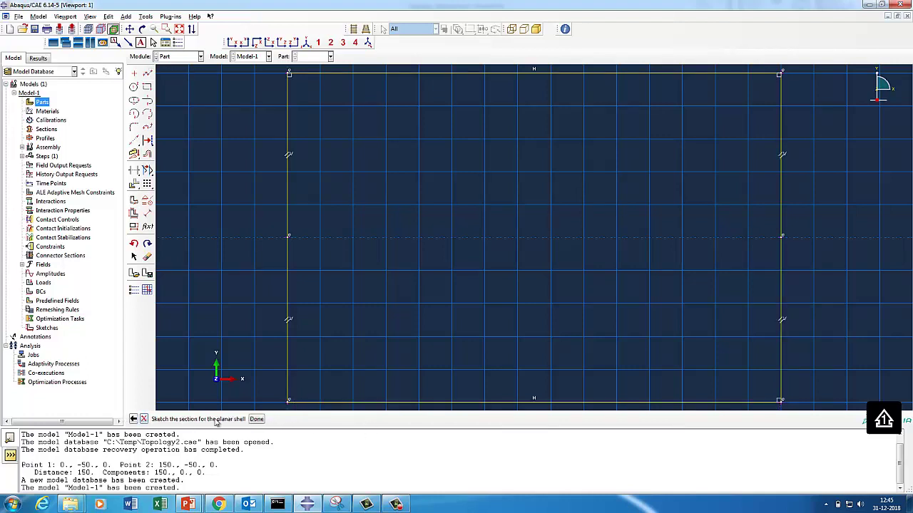
pyautogui.click(256, 420)
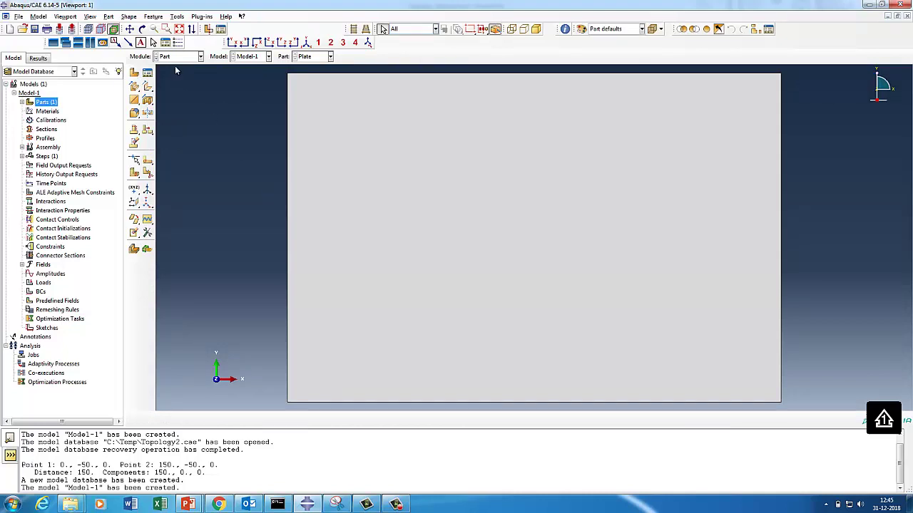
# Step: In the Property module, create elastic Material-1 with modulus 210e03 and Poisson's ratio 0.3
pyautogui.click(180, 57)
pyautogui.click(174, 75)
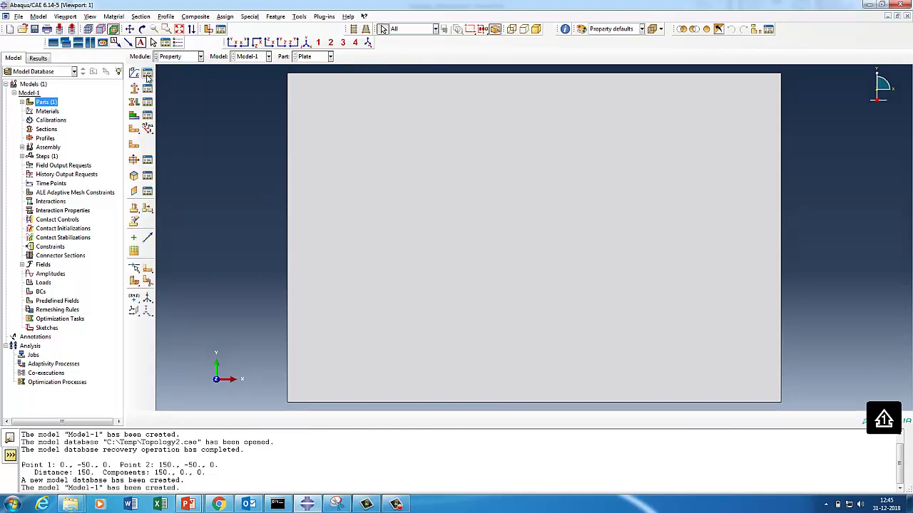
pyautogui.click(146, 75)
pyautogui.click(129, 98)
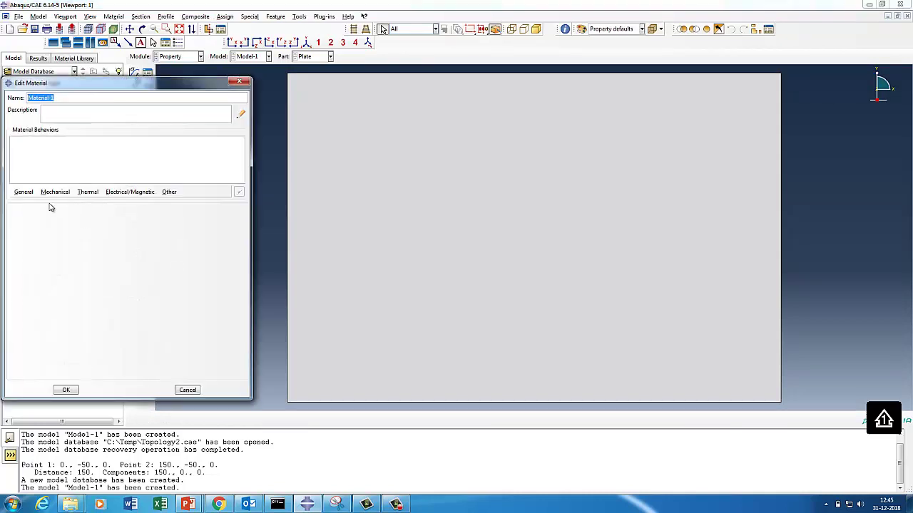
pyautogui.click(55, 192)
pyautogui.press('Escape')
pyautogui.click(39, 322)
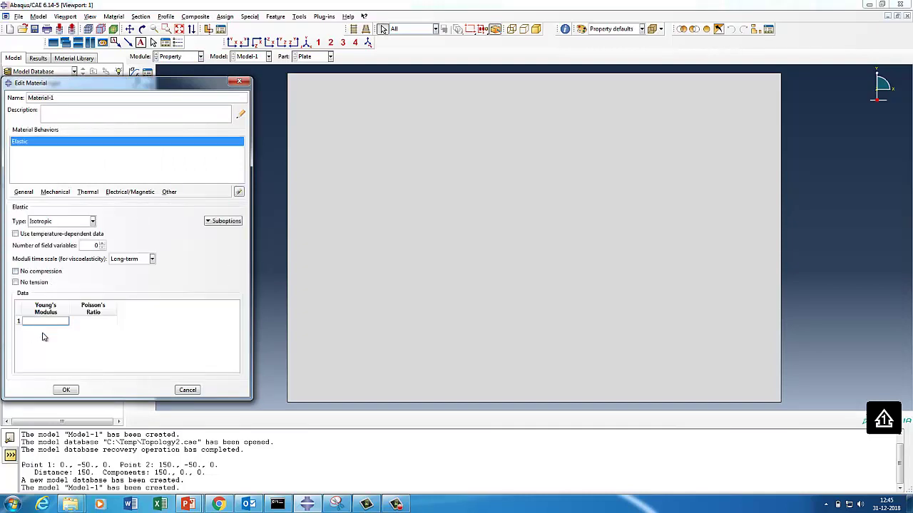
pyautogui.click(84, 321)
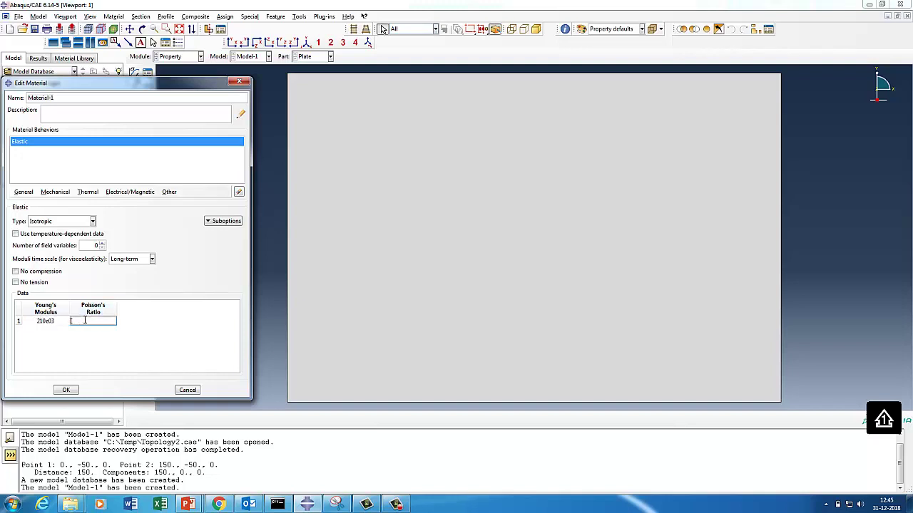
pyautogui.click(66, 390)
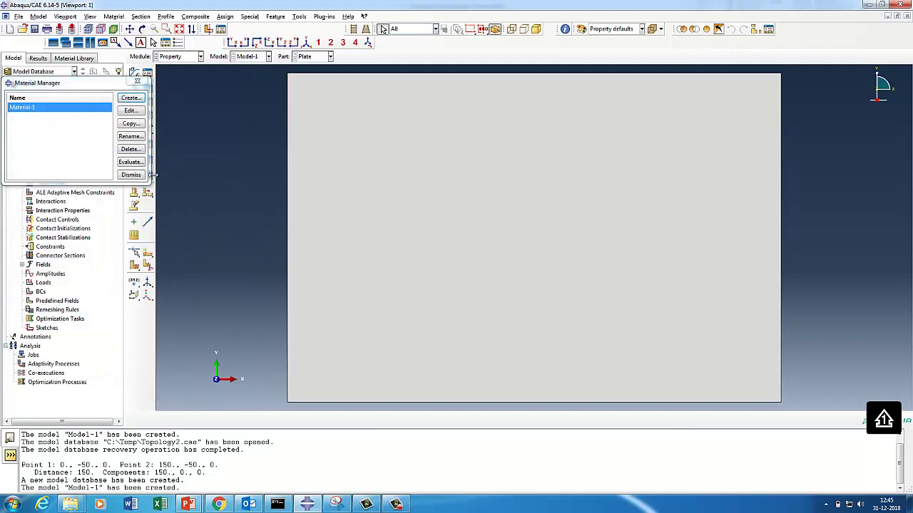
pyautogui.click(132, 175)
# Step: Create Section-1 as a solid homogeneous section with plane stress thickness
pyautogui.click(147, 92)
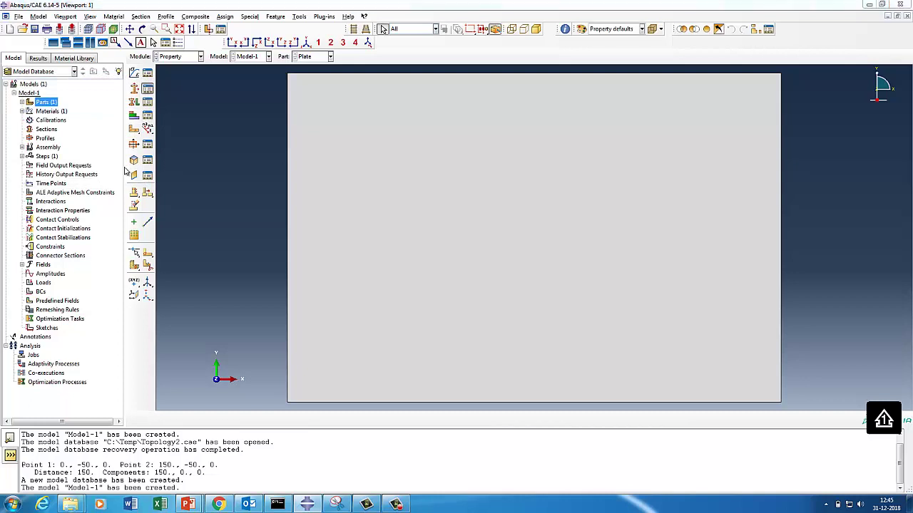
pyautogui.click(29, 137)
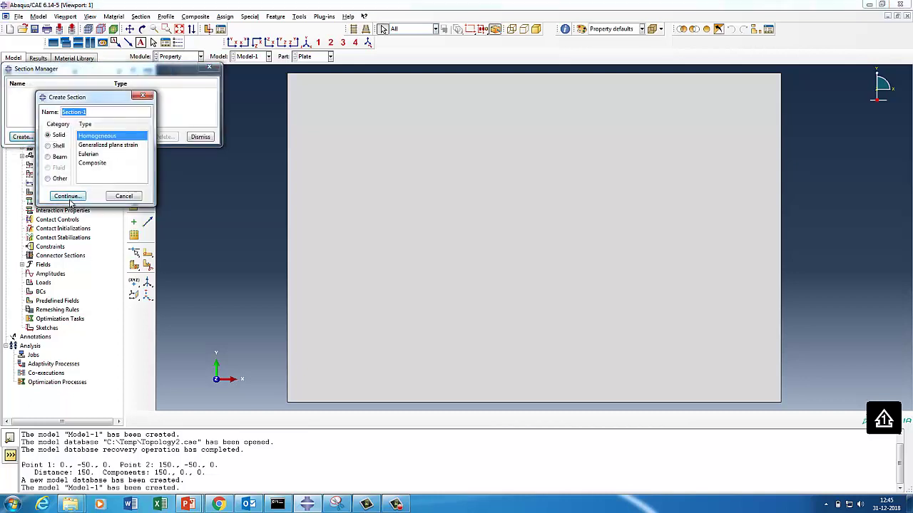
pyautogui.click(68, 197)
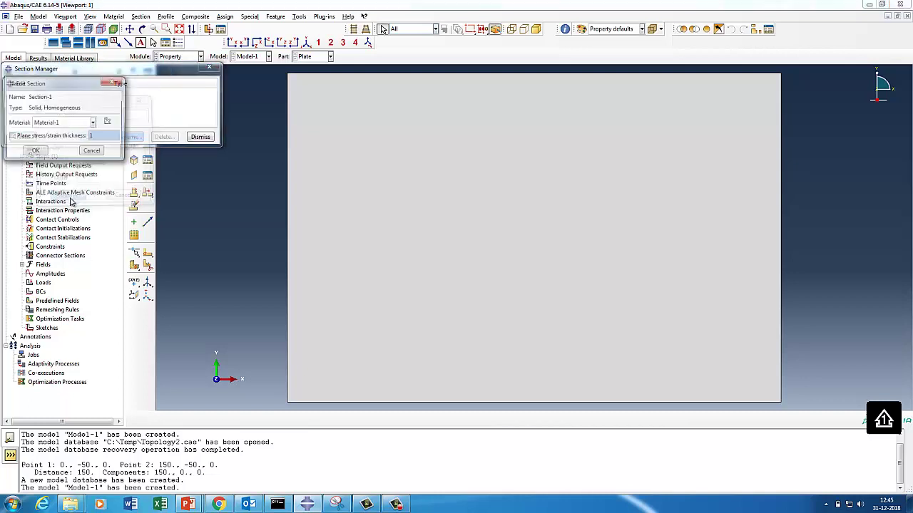
pyautogui.click(25, 136)
pyautogui.click(34, 152)
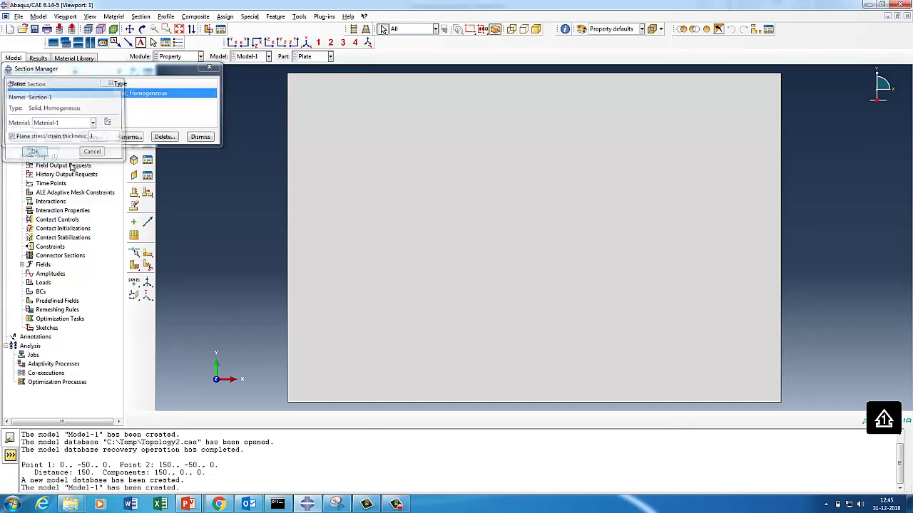
pyautogui.click(200, 136)
# Step: Assign Section-1 to the whole plate
pyautogui.click(147, 115)
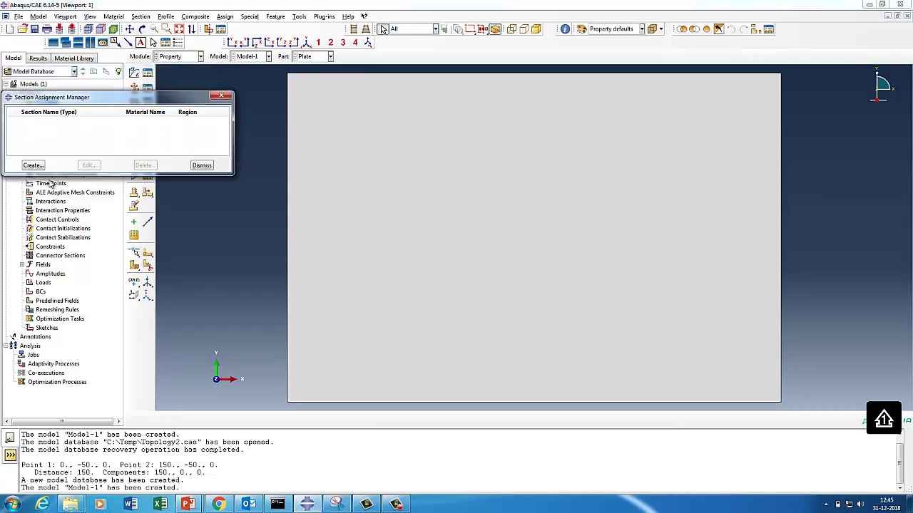
pyautogui.click(32, 165)
pyautogui.click(350, 381)
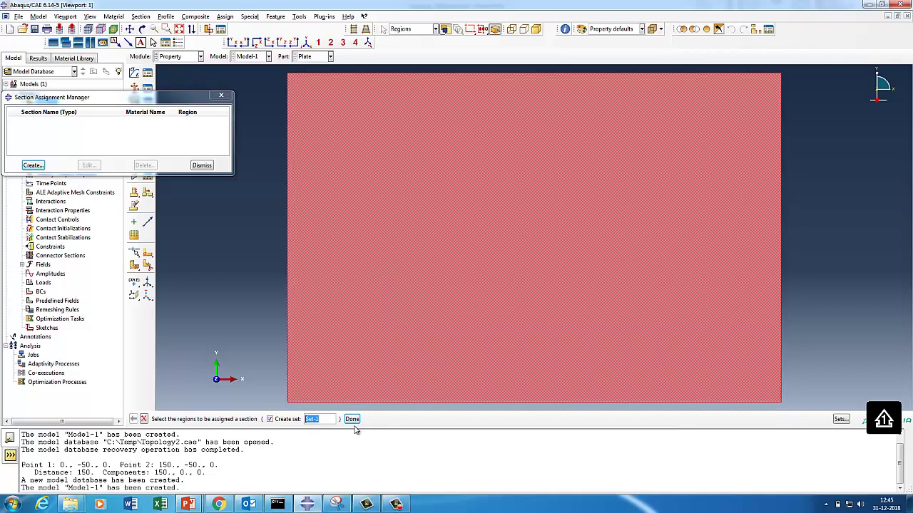
pyautogui.click(352, 421)
pyautogui.click(39, 292)
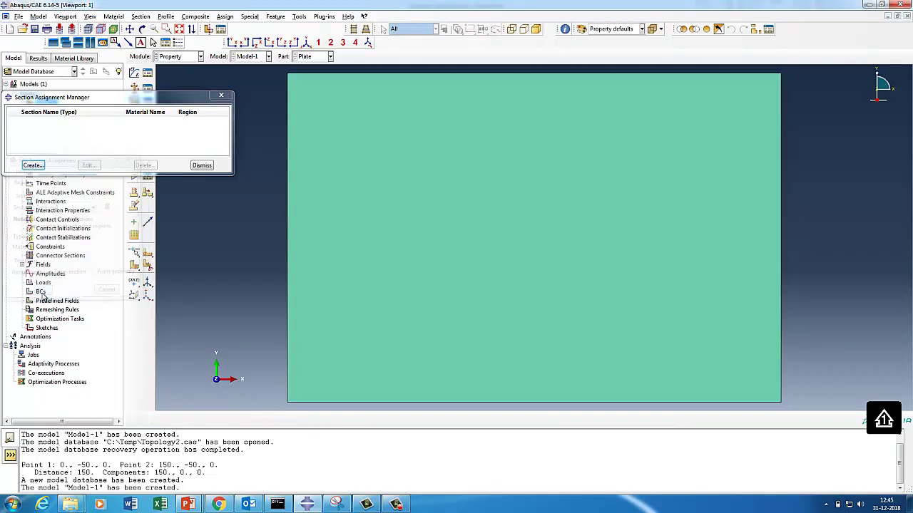
pyautogui.click(202, 166)
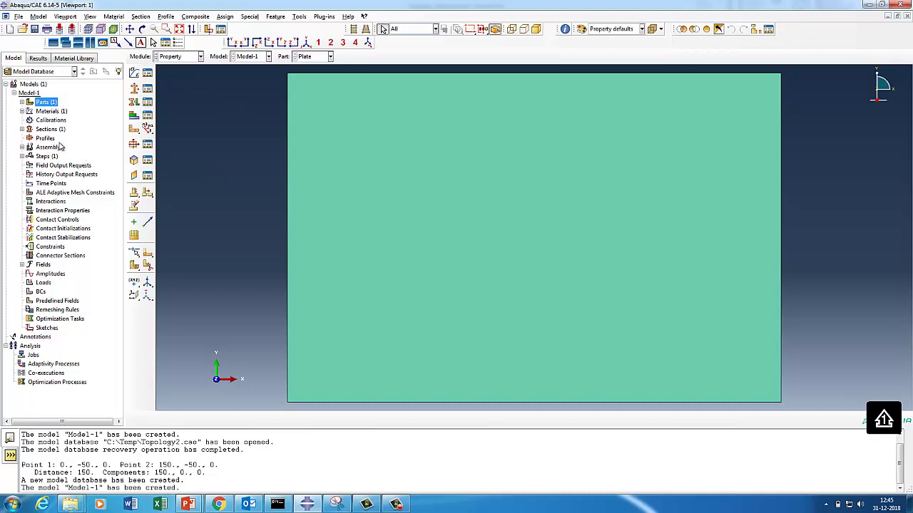
# Step: Start creating a part instance from the Assembly's Instances branch
pyautogui.doubleClick(29, 149)
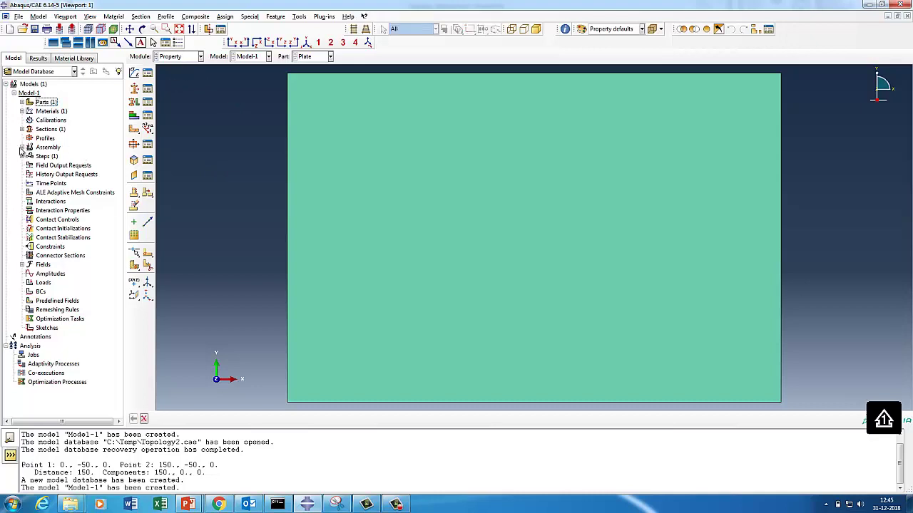
pyautogui.click(22, 147)
pyautogui.click(56, 156)
pyautogui.rightClick(48, 157)
pyautogui.click(68, 176)
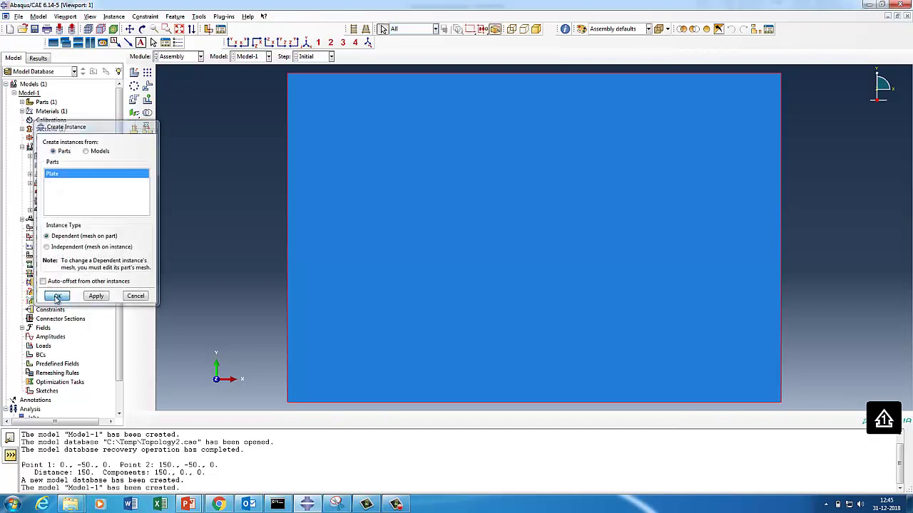
# Step: Add the Plate instance to the assembly and switch to the Step module
pyautogui.click(57, 296)
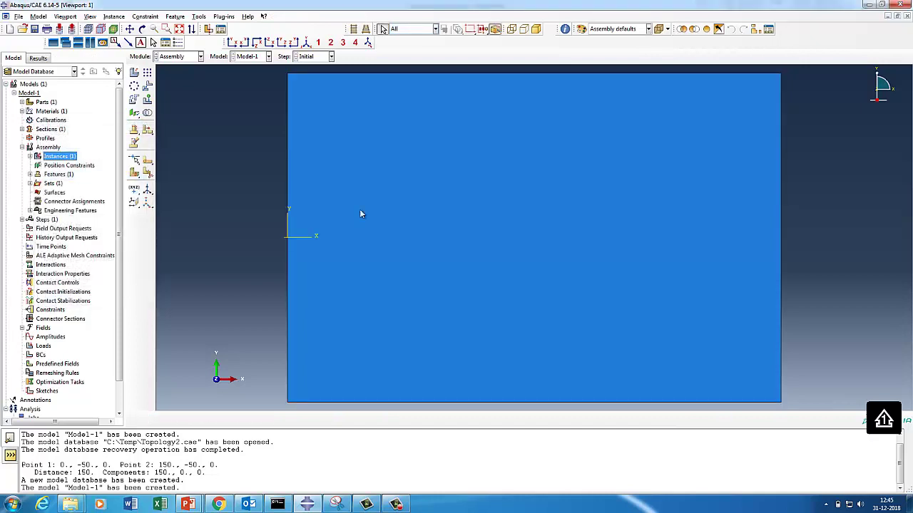
pyautogui.click(190, 59)
pyautogui.click(175, 94)
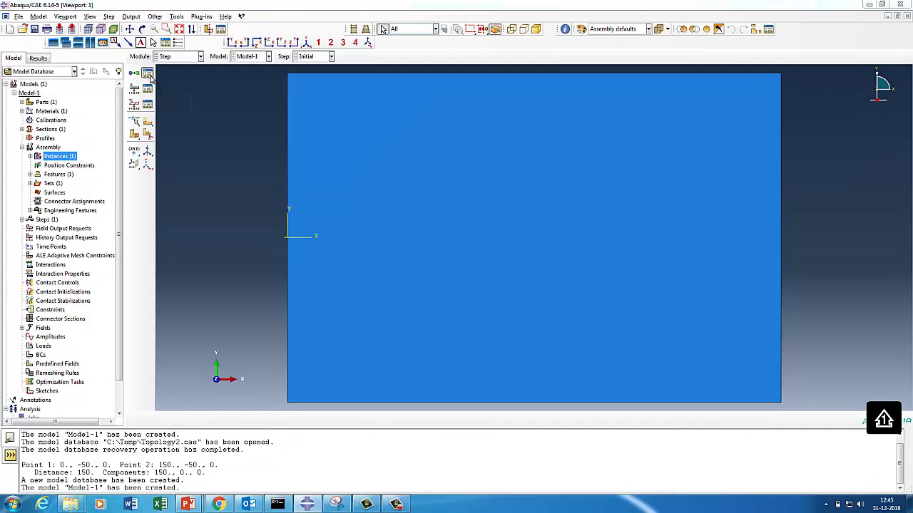
# Step: Create Step-1 as a Static, General step with default incrementation
pyautogui.click(148, 73)
pyautogui.click(25, 236)
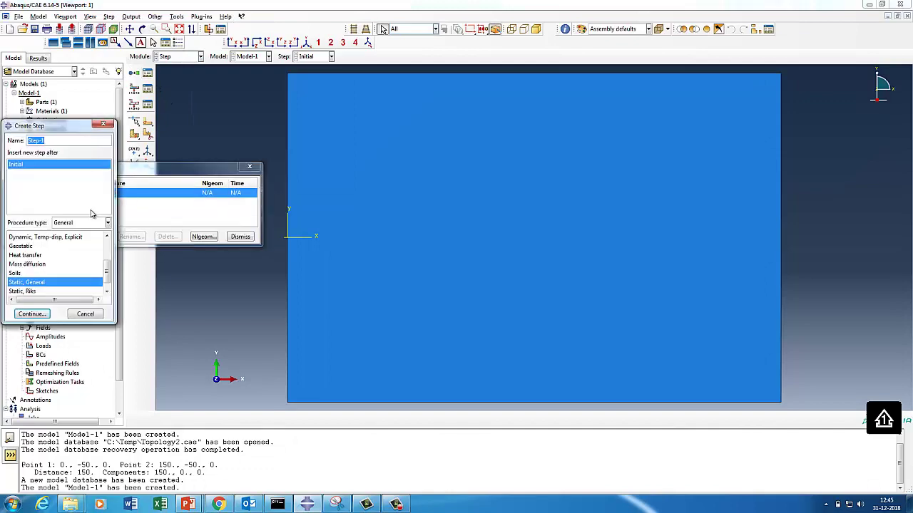
pyautogui.click(32, 314)
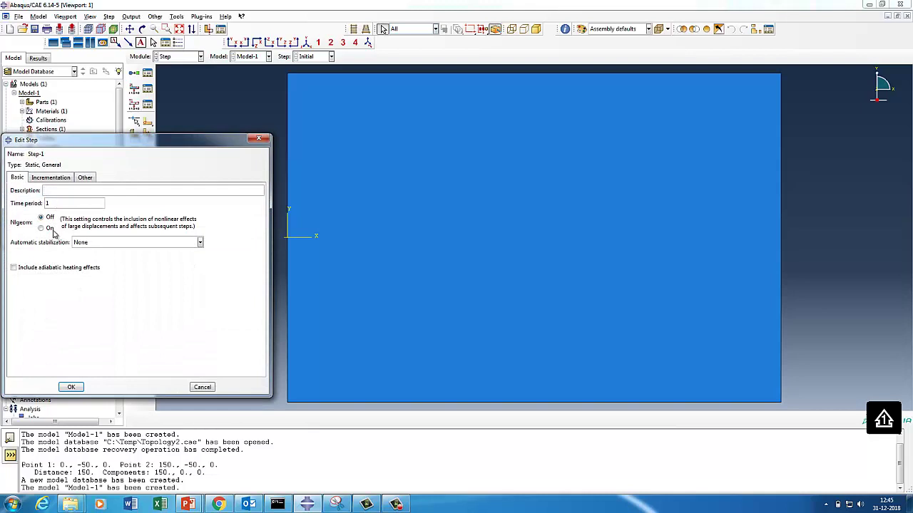
pyautogui.click(50, 178)
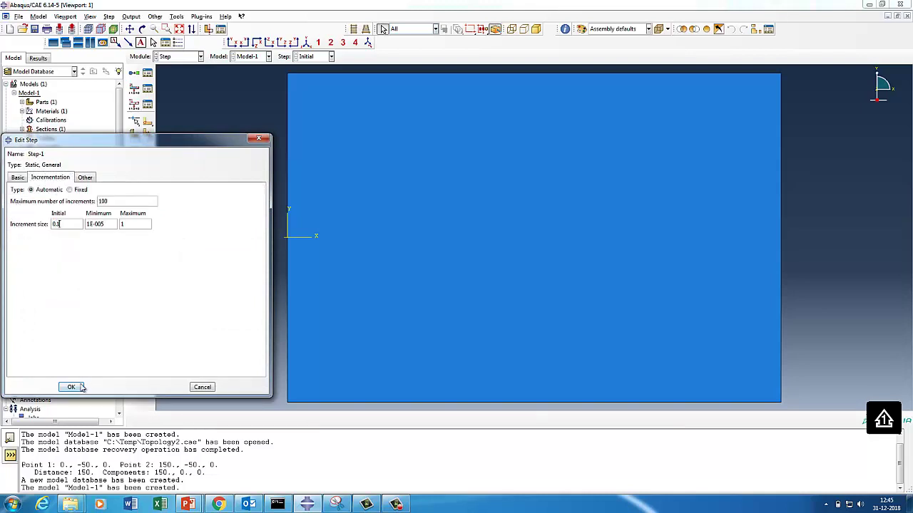
pyautogui.click(18, 178)
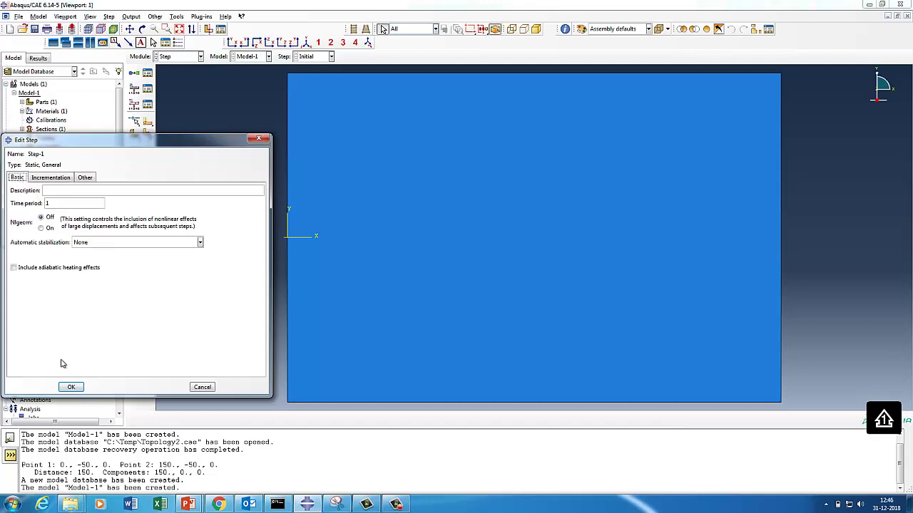
pyautogui.click(71, 387)
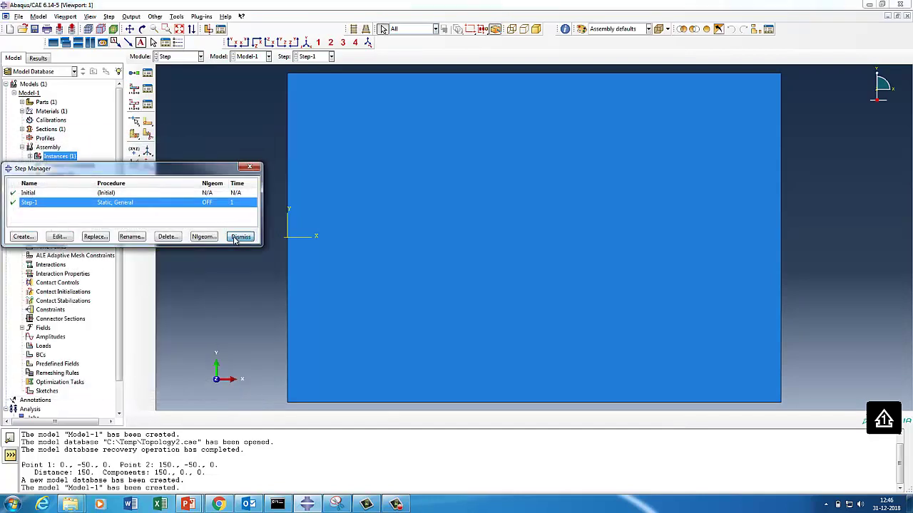
pyautogui.click(236, 237)
pyautogui.click(186, 57)
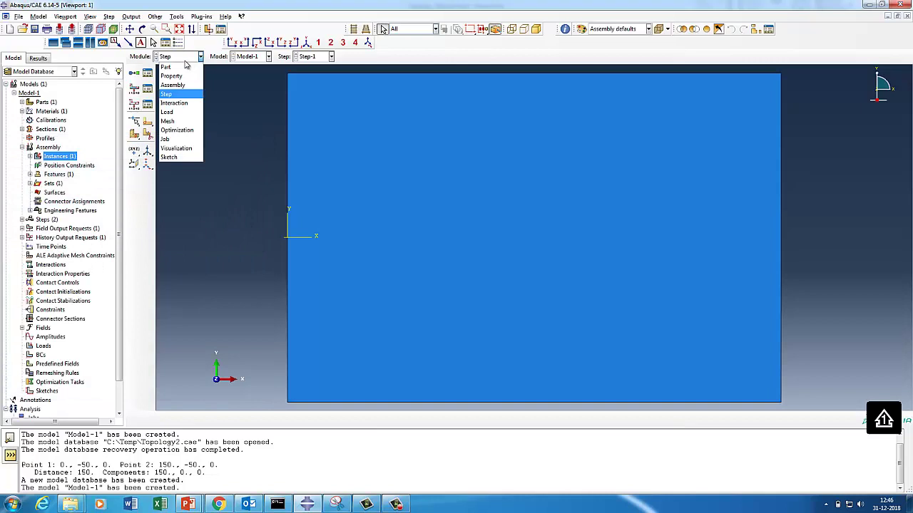
# Step: In the Load module, apply encastre boundary condition BC-1 to both halves of the plate's left edge
pyautogui.click(166, 112)
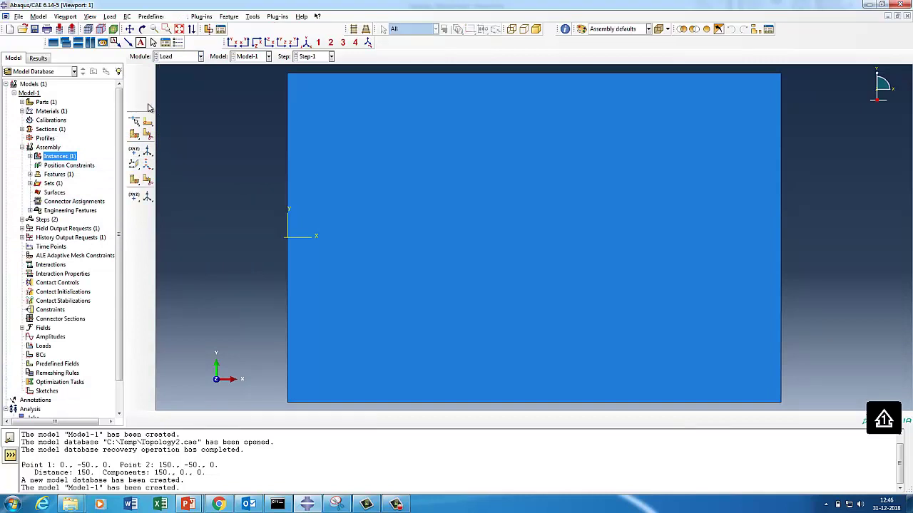
pyautogui.click(147, 89)
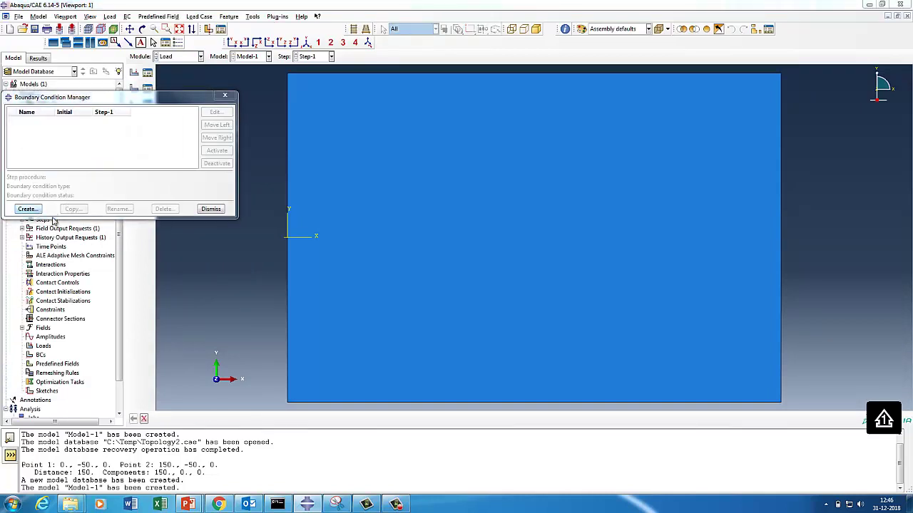
pyautogui.click(25, 206)
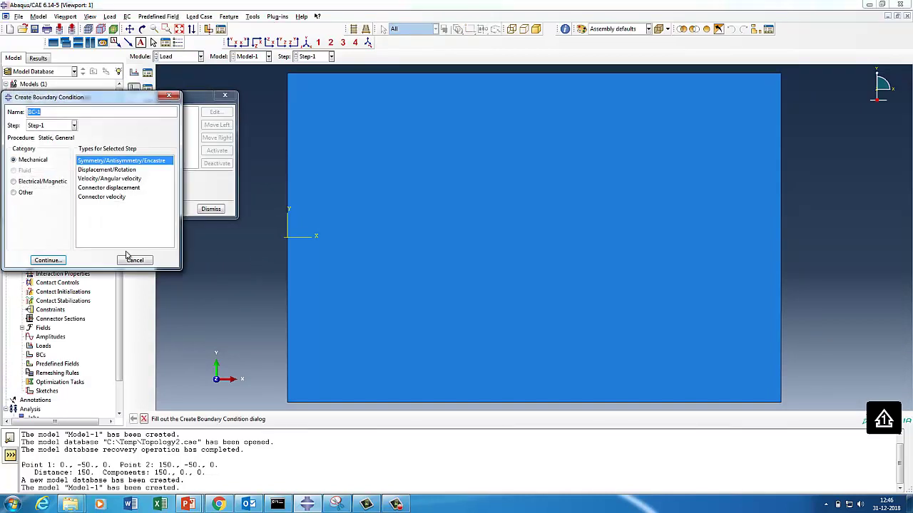
pyautogui.click(47, 261)
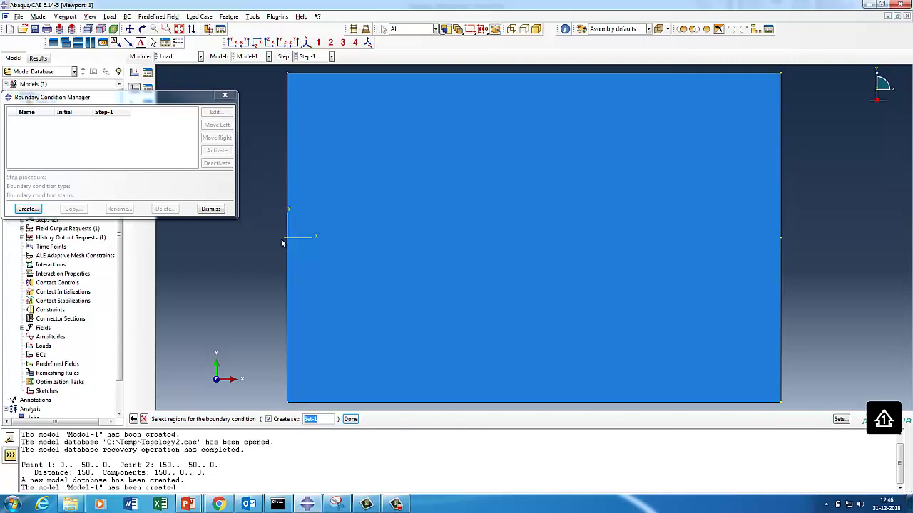
pyautogui.click(283, 243)
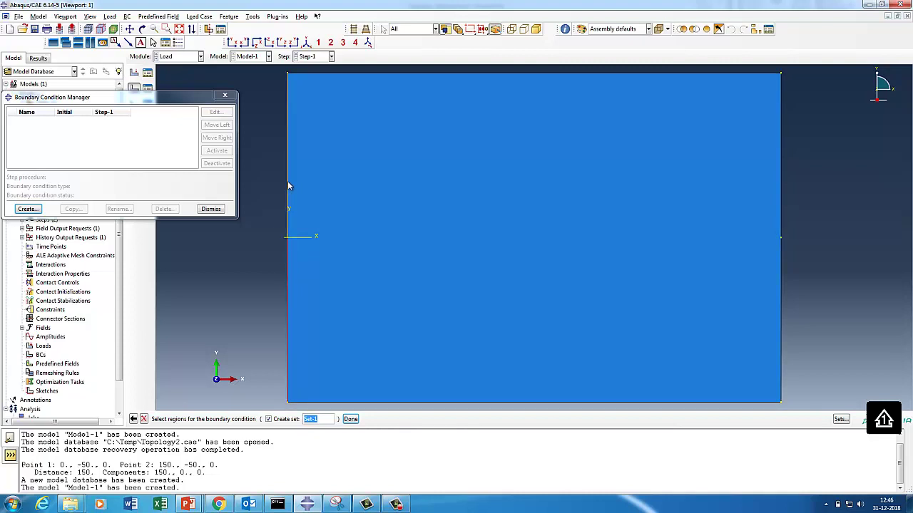
pyautogui.click(289, 185)
pyautogui.click(350, 419)
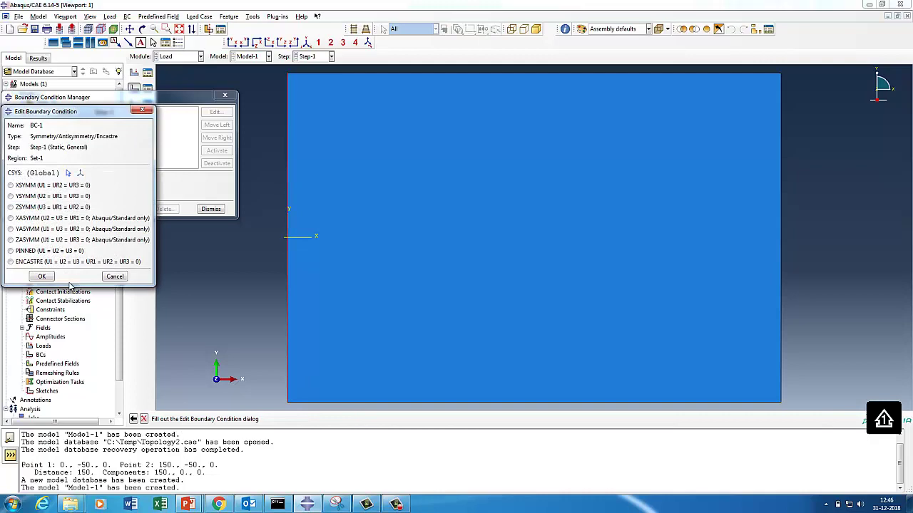
pyautogui.click(42, 261)
pyautogui.click(41, 276)
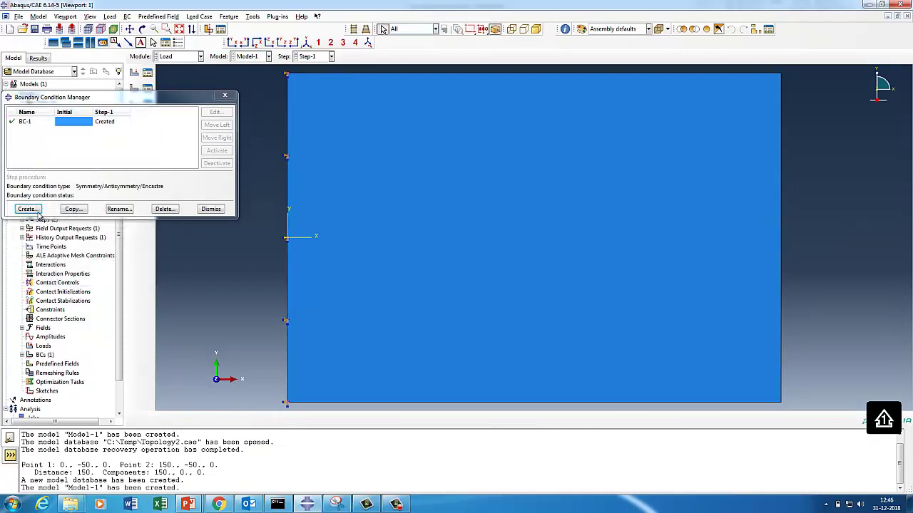
pyautogui.click(210, 209)
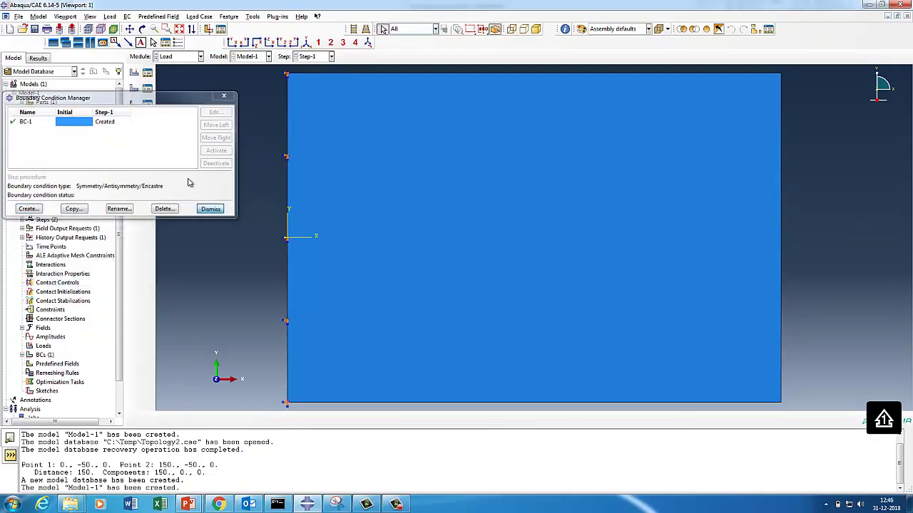
# Step: Apply concentrated force Load-1 downward (CF1 0, negative CF2) at the right-edge midpoint
pyautogui.click(148, 73)
pyautogui.click(25, 195)
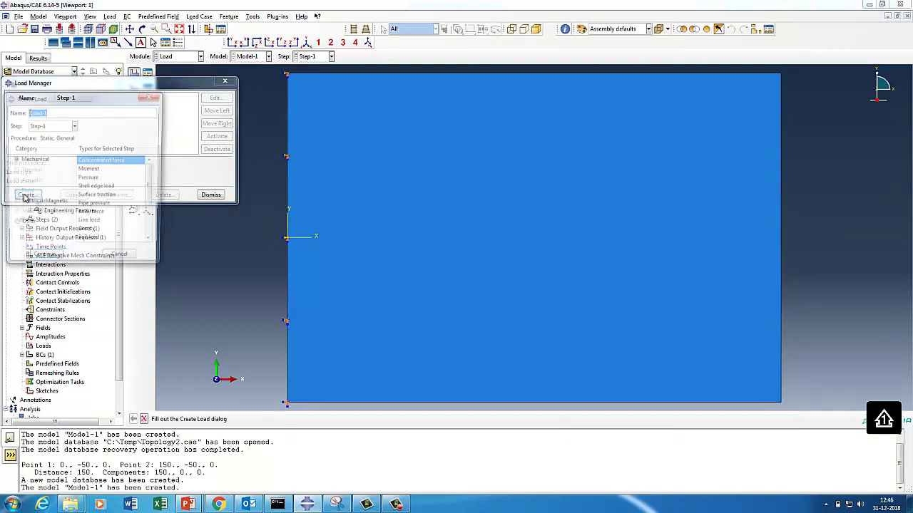
pyautogui.click(42, 259)
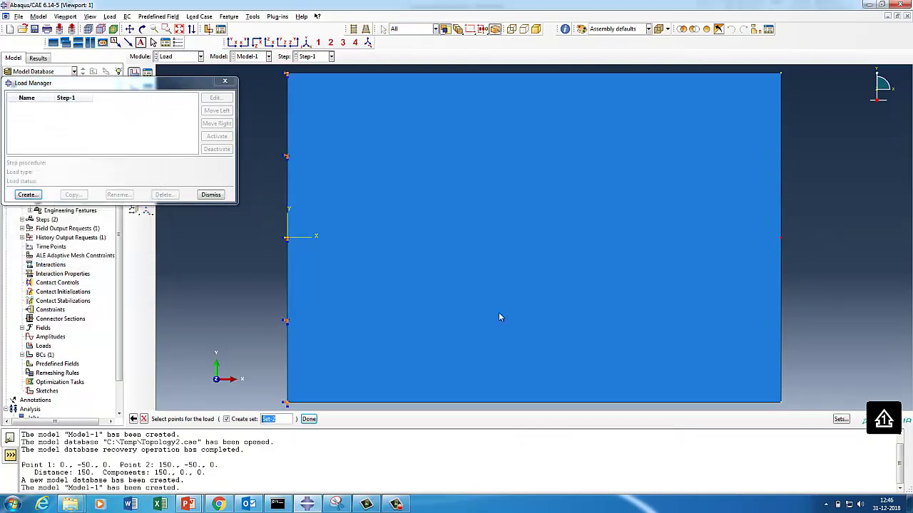
pyautogui.click(308, 419)
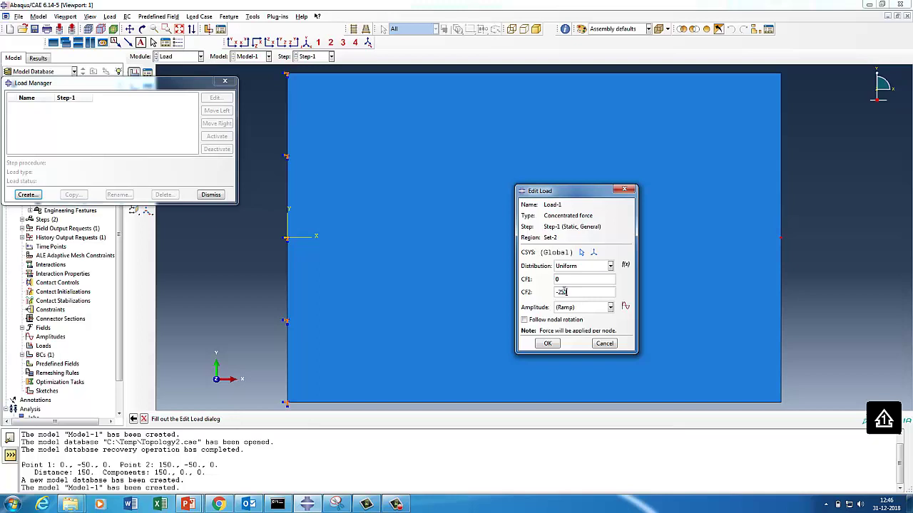
pyautogui.click(549, 344)
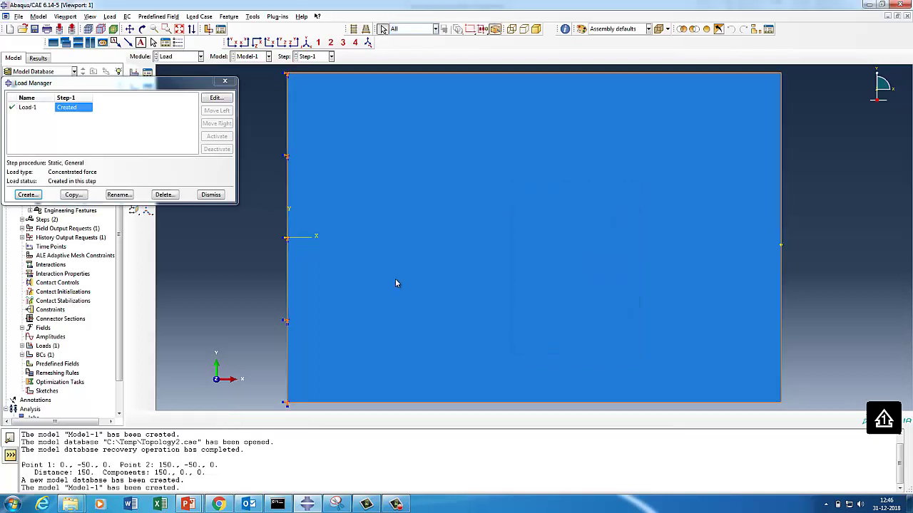
pyautogui.click(211, 196)
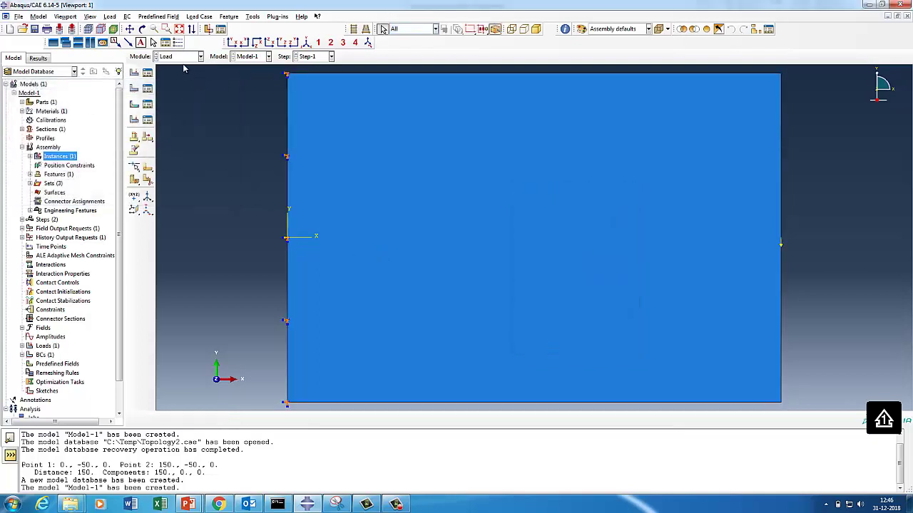
pyautogui.click(182, 57)
# Step: In the Mesh module, assign CPS4R plane stress elements to the Plate part's face
pyautogui.click(162, 118)
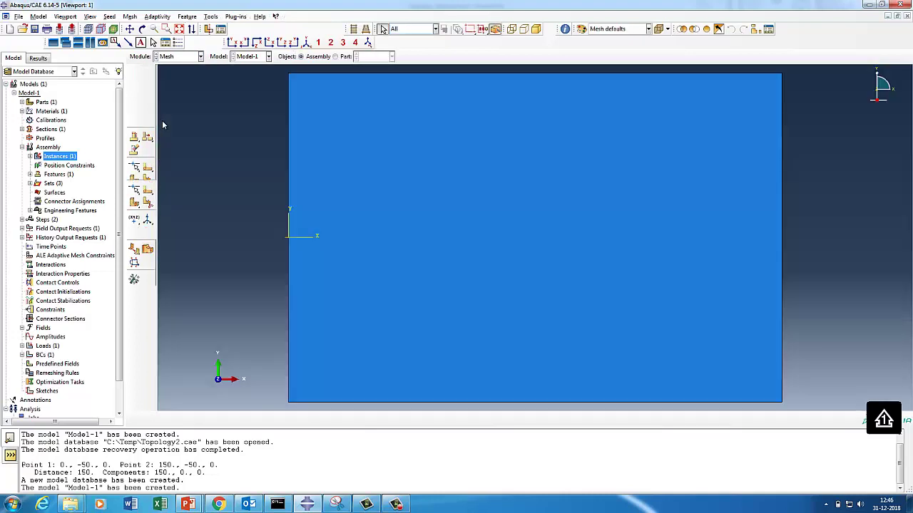
pyautogui.click(343, 56)
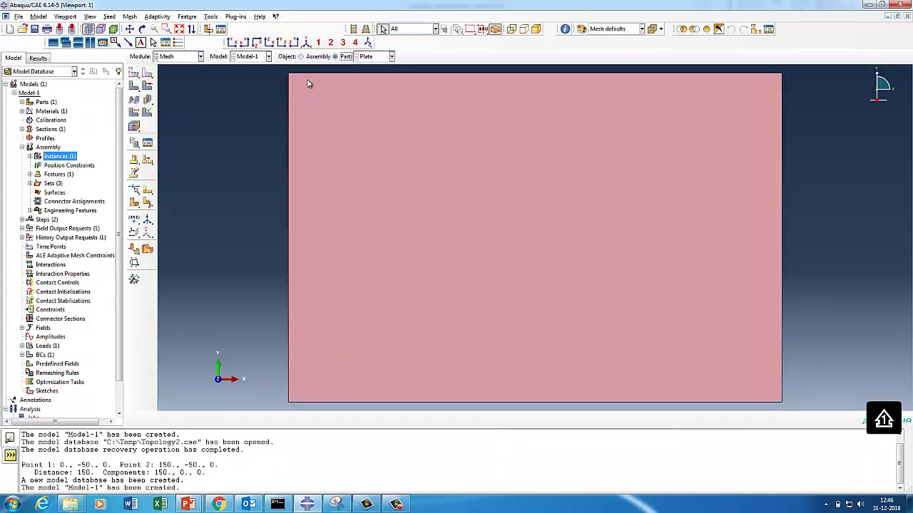
pyautogui.click(133, 112)
pyautogui.moveTo(233, 100); pyautogui.dragTo(900, 358)
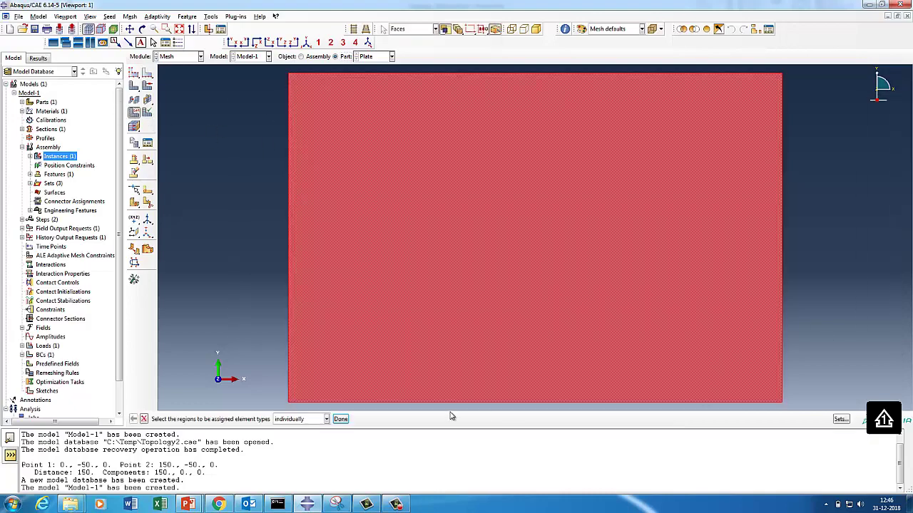
pyautogui.click(340, 420)
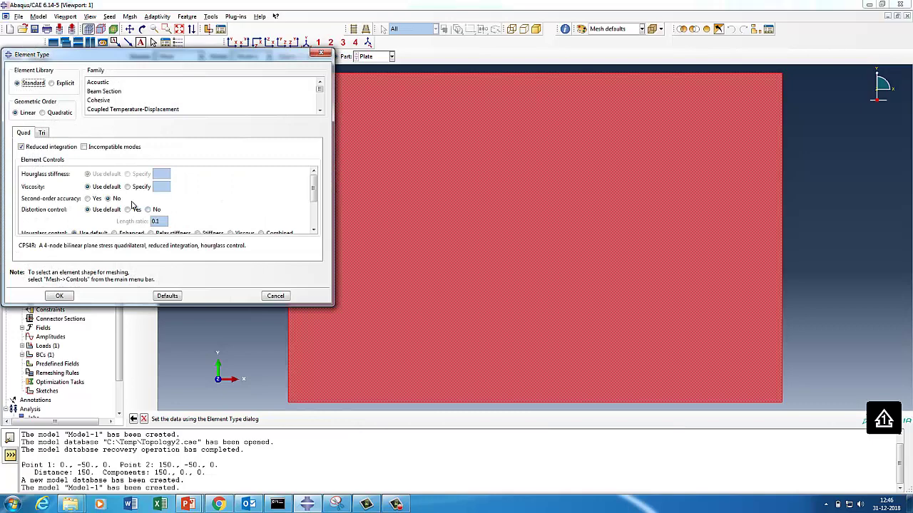
pyautogui.click(69, 295)
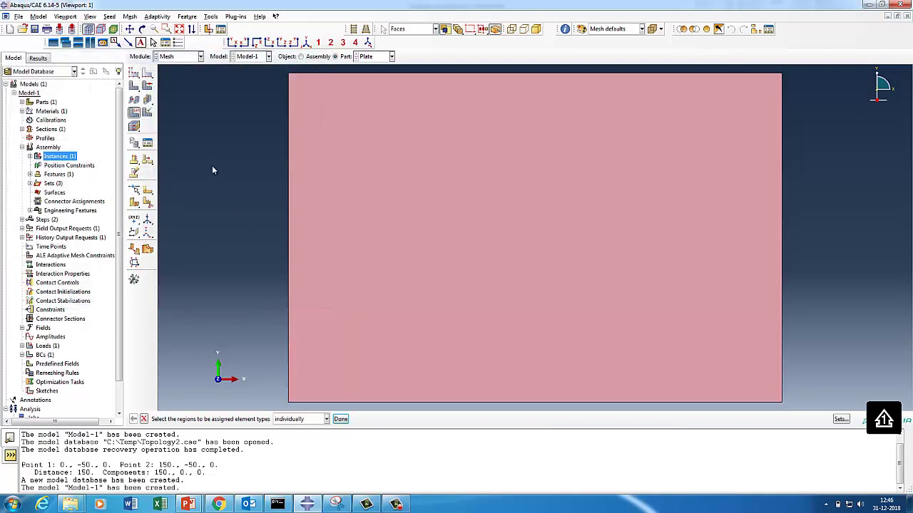
pyautogui.click(340, 419)
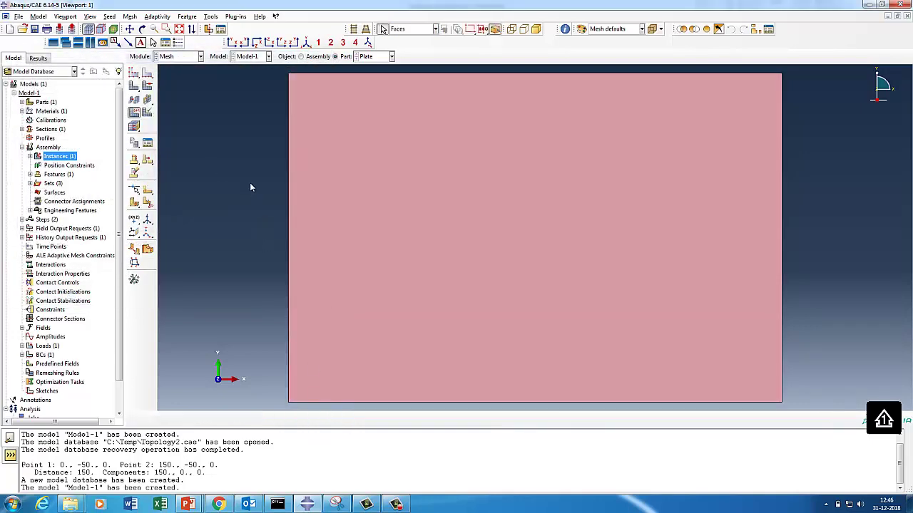
# Step: Set mesh controls to quadrilateral elements with the medial axis algorithm
pyautogui.click(147, 85)
pyautogui.click(14, 165)
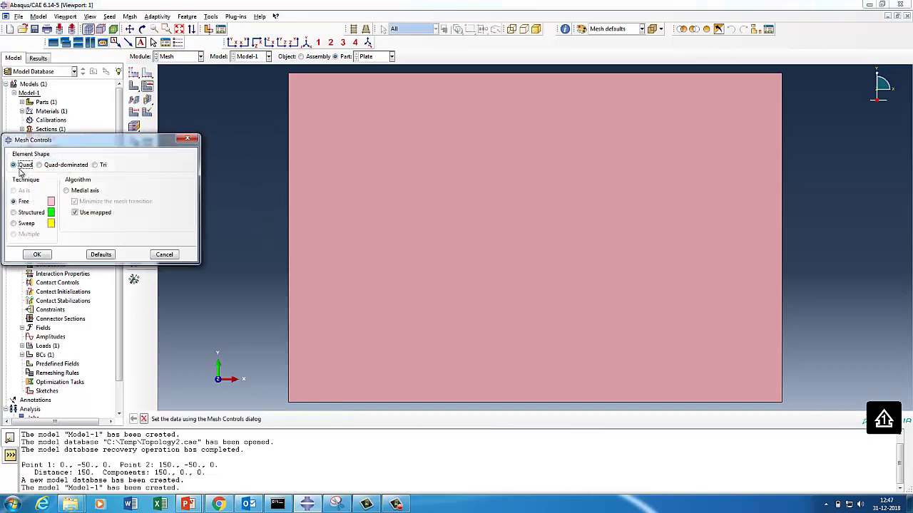
pyautogui.click(66, 190)
pyautogui.click(37, 255)
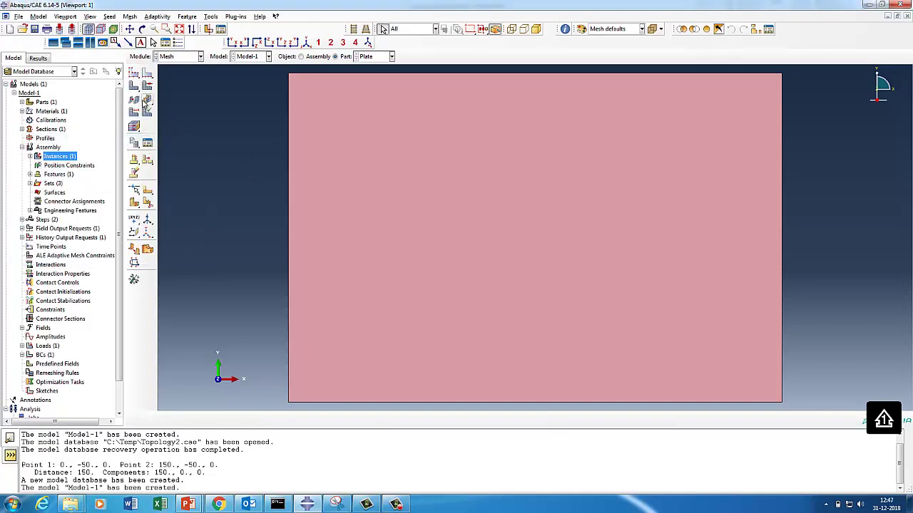
# Step: Seed the part with global size 2.5 and generate the 2400-element mesh
pyautogui.click(133, 82)
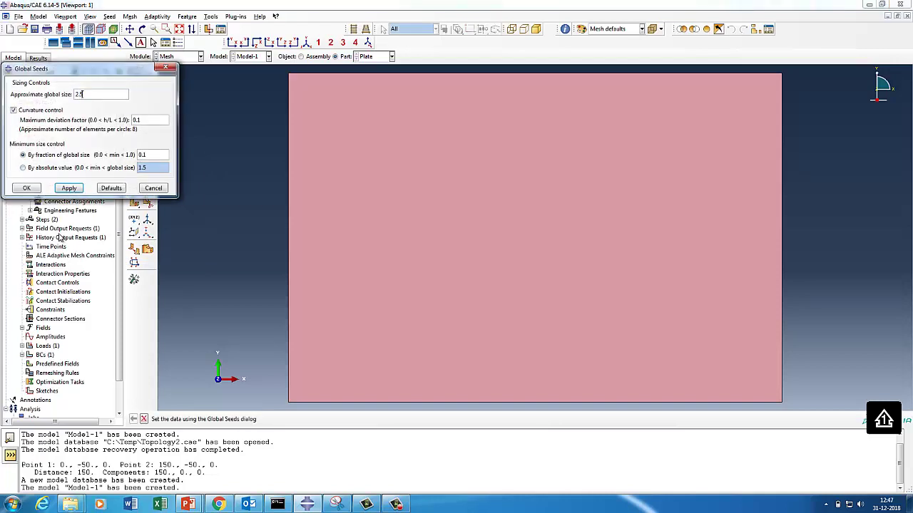
pyautogui.click(63, 190)
pyautogui.click(27, 188)
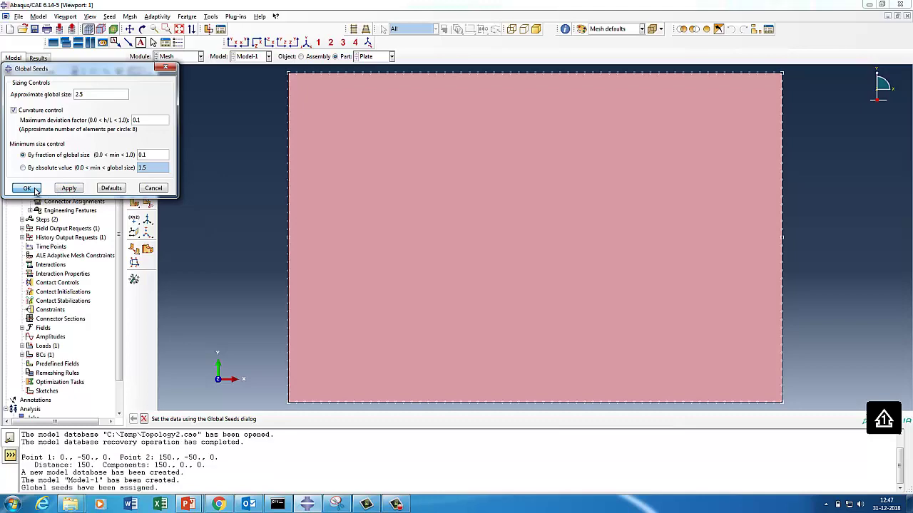
pyautogui.click(138, 134)
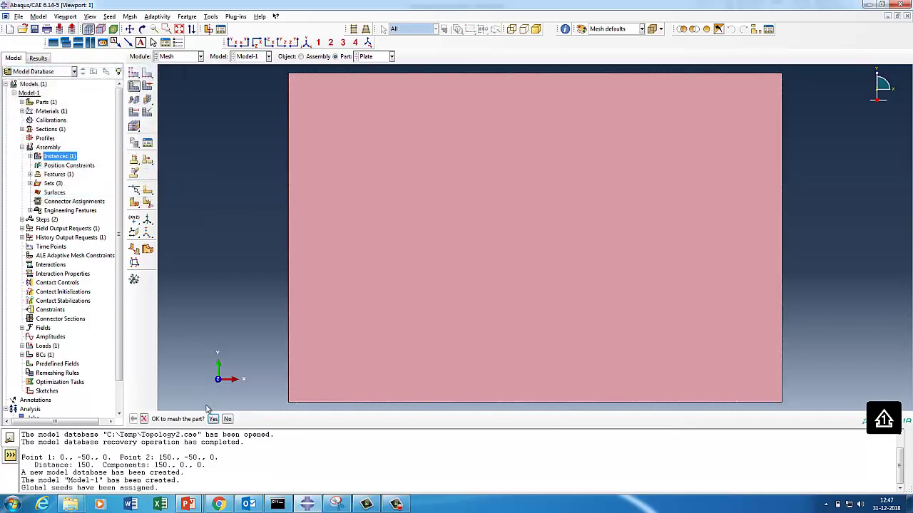
pyautogui.click(211, 421)
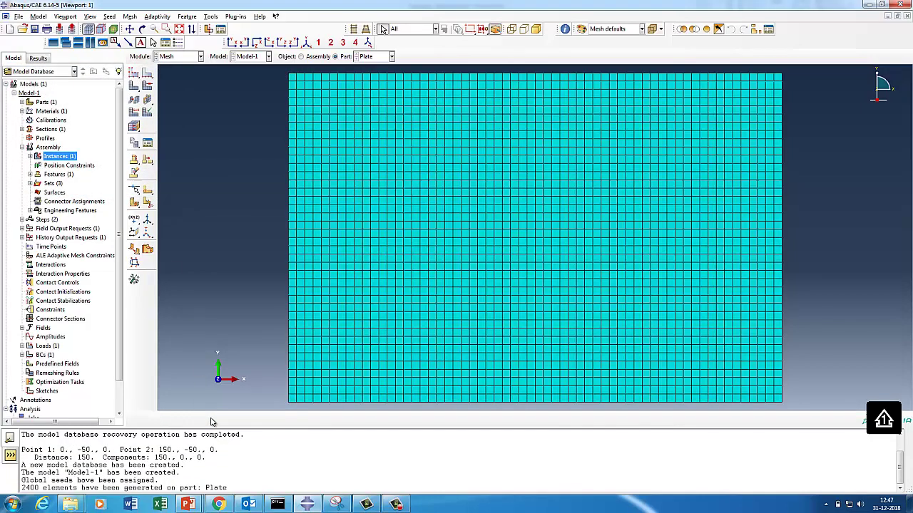
pyautogui.click(184, 60)
pyautogui.click(175, 121)
# Step: Save the model database as Topology_Optimization2.cae inside the Topology_Optimization folder
pyautogui.click(18, 16)
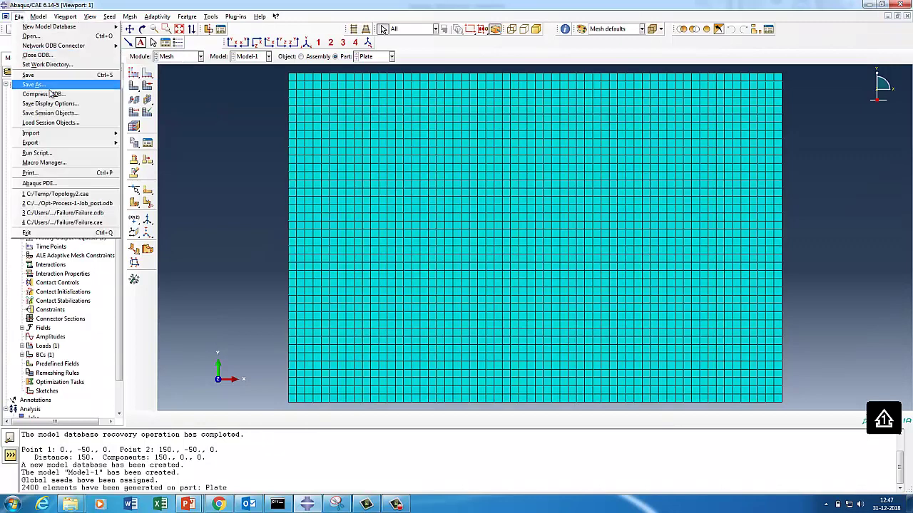
pyautogui.click(34, 84)
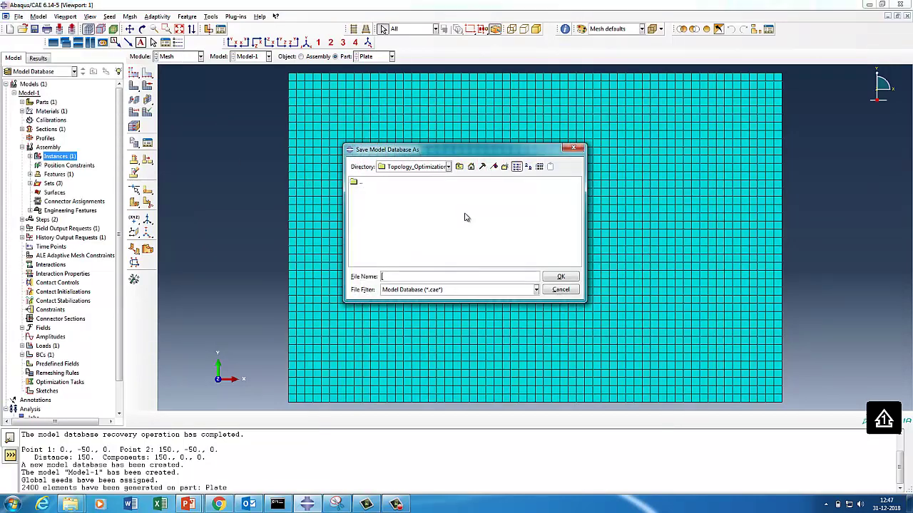
pyautogui.click(459, 166)
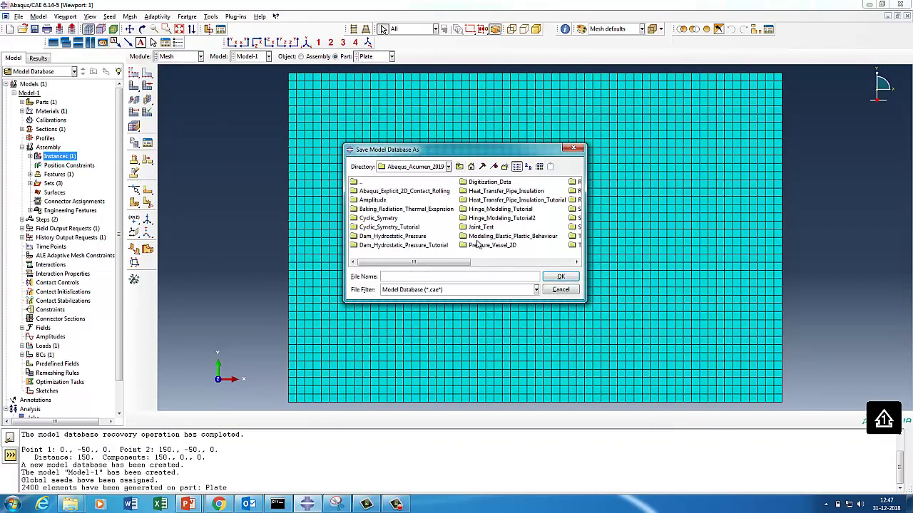
pyautogui.click(409, 277)
pyautogui.write('D:\\Abaqus_Acumen_2019\\Topology_Optimization2')
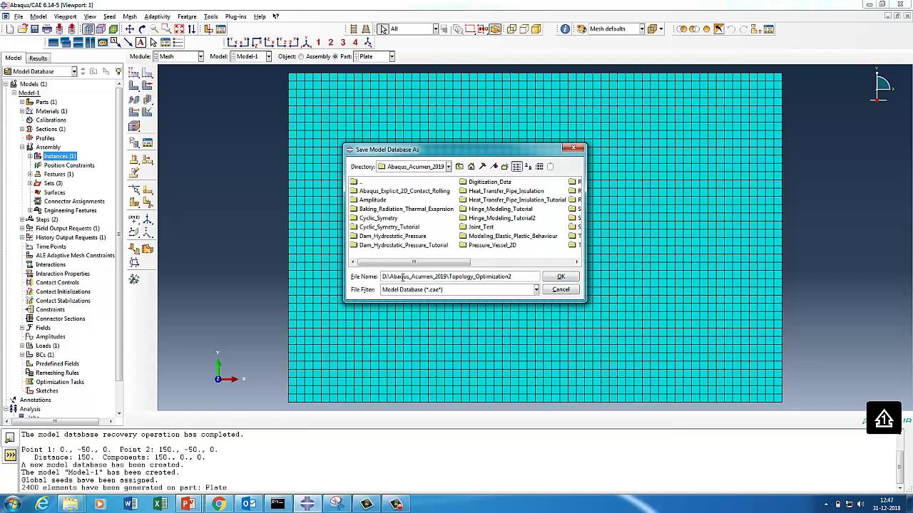
pyautogui.press('Return')
pyautogui.write('Topo')
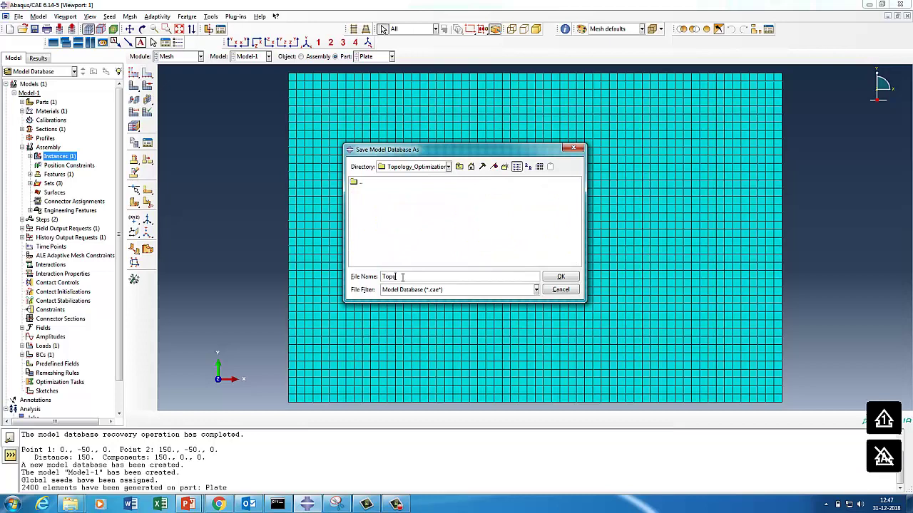
pyautogui.write('logy_Optimization2')
pyautogui.click(559, 278)
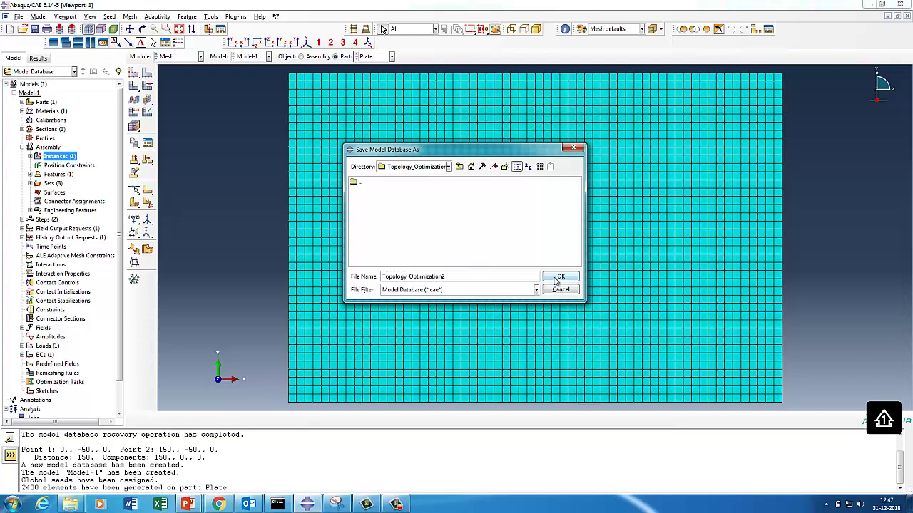
# Step: In the Job module, create a Full Analysis job Topology_Optimization2 for Model-1 and submit it
pyautogui.click(177, 57)
pyautogui.click(170, 141)
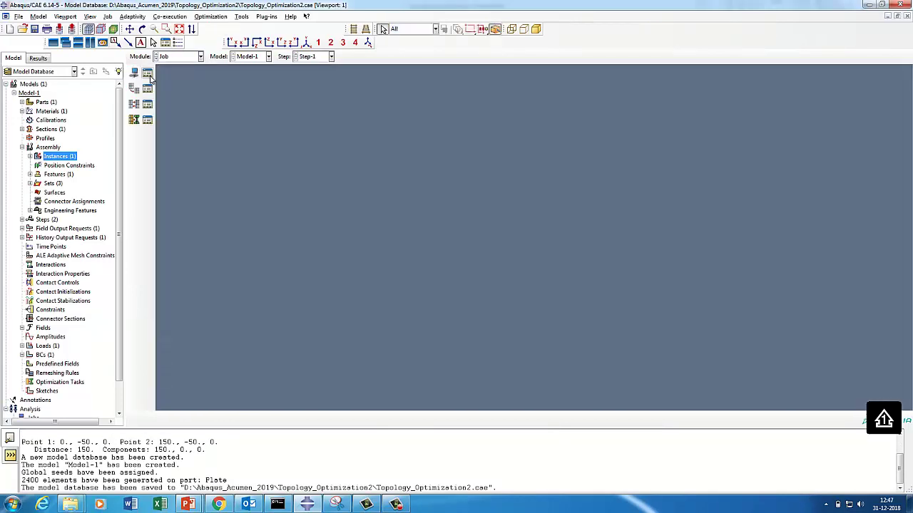
pyautogui.click(147, 73)
pyautogui.click(271, 236)
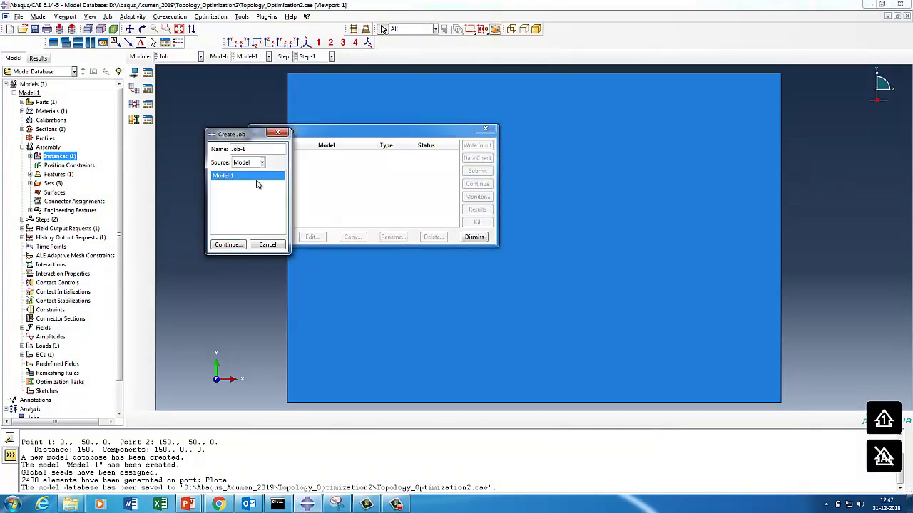
pyautogui.tripleClick(254, 151)
pyautogui.press('BackSpace')
pyautogui.write('Topology_Optimi')
pyautogui.write('zation2')
pyautogui.click(226, 244)
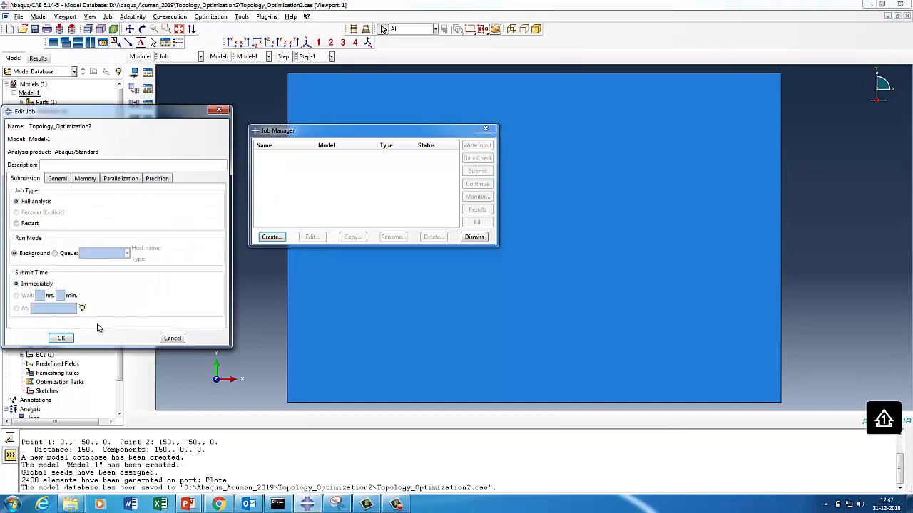
pyautogui.click(61, 338)
pyautogui.click(478, 172)
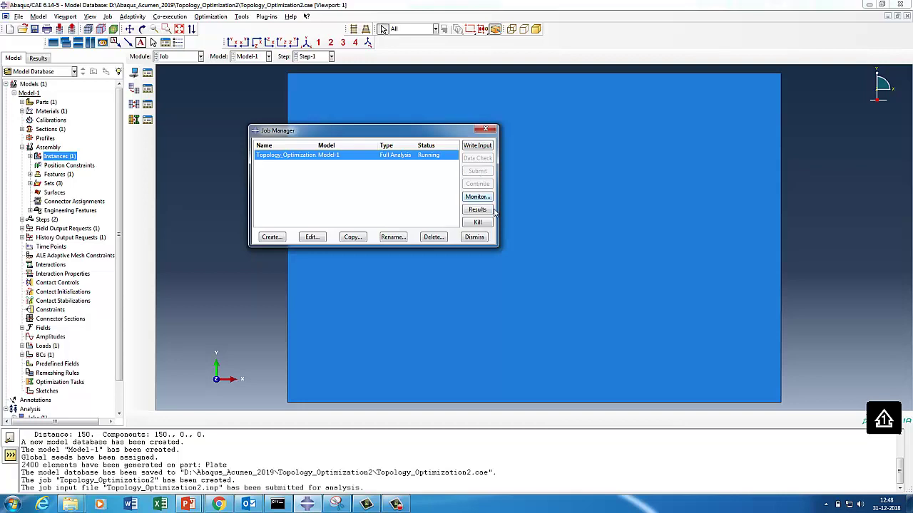
# Step: Monitor Topology_Optimization2 until Step-1 completes at total time 1 in 6 increments
pyautogui.click(479, 197)
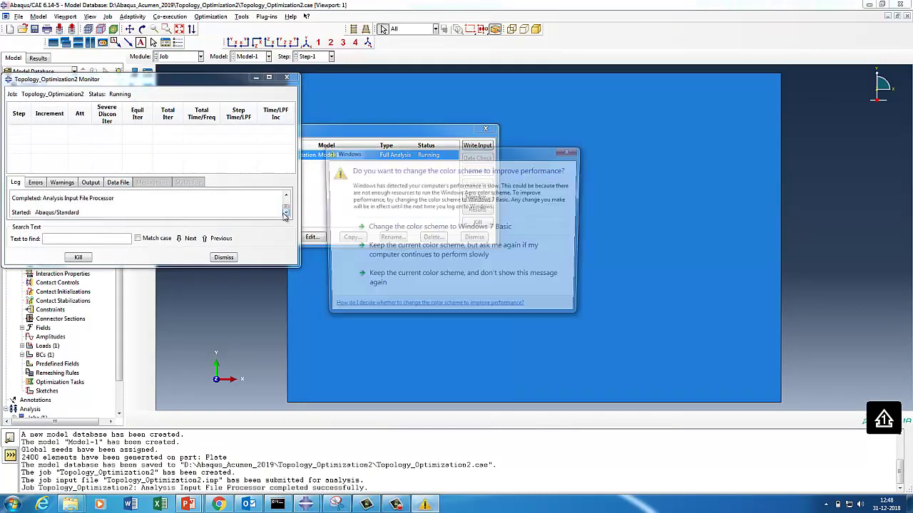
pyautogui.click(572, 153)
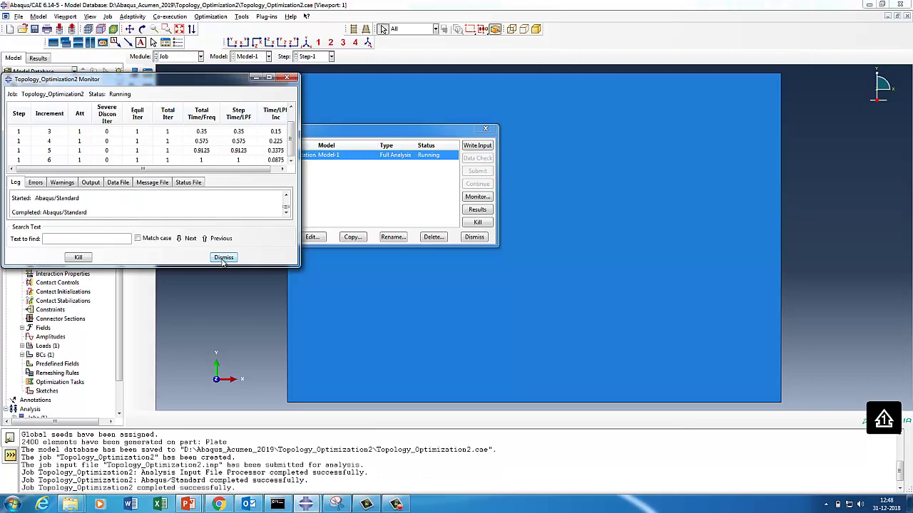
# Step: Open the job results as deformed Mises contours with a uniform deformation scale of 1
pyautogui.click(223, 258)
pyautogui.click(472, 210)
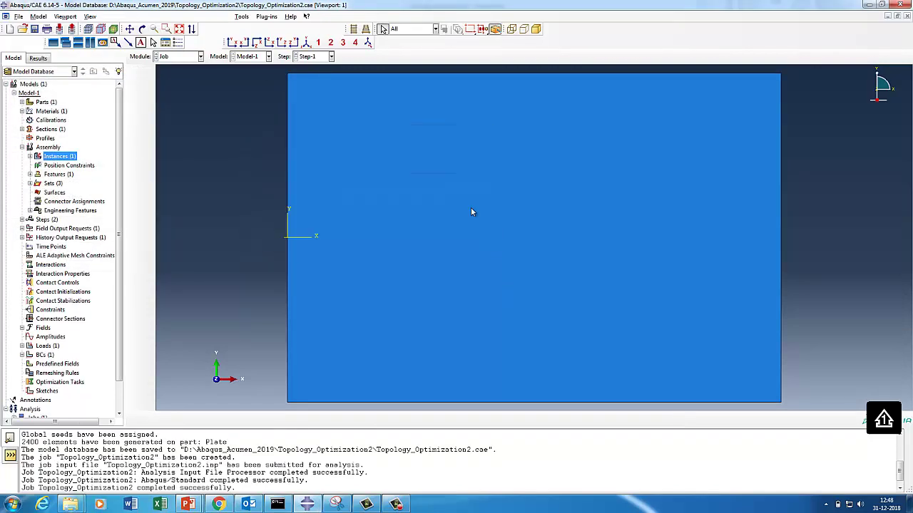
pyautogui.click(134, 117)
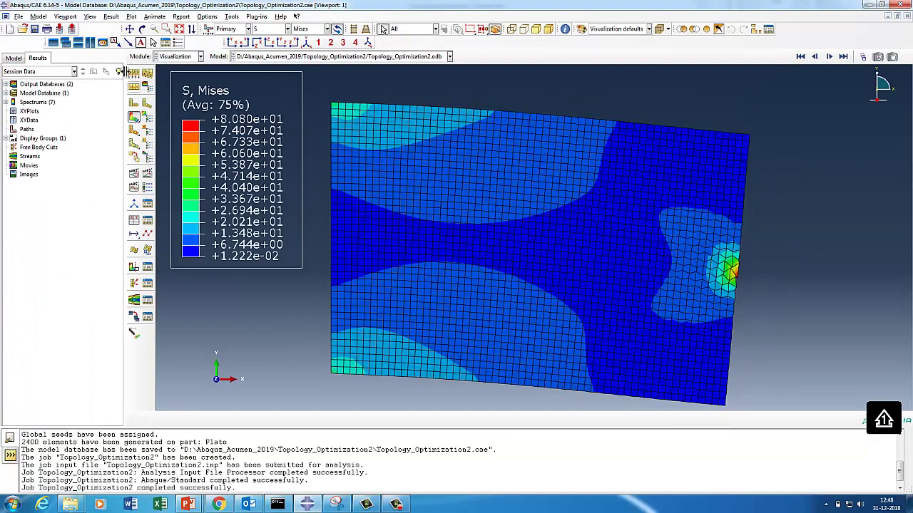
pyautogui.click(147, 74)
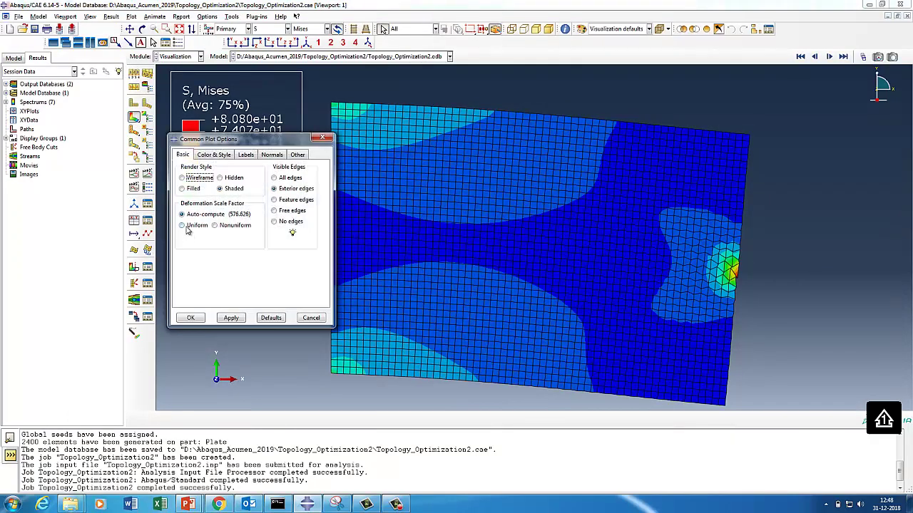
pyautogui.click(183, 224)
pyautogui.click(193, 318)
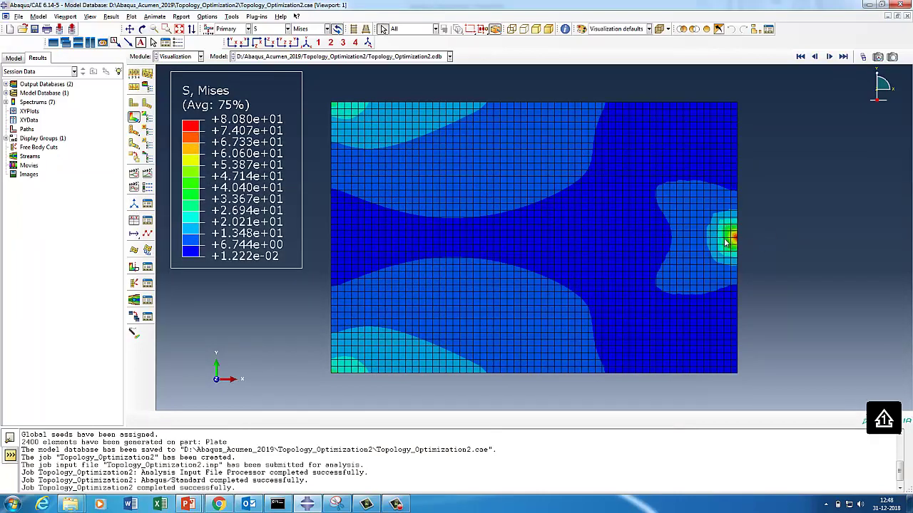
# Step: Switch the plotted field output to displacement U magnitude
pyautogui.click(112, 17)
pyautogui.click(121, 58)
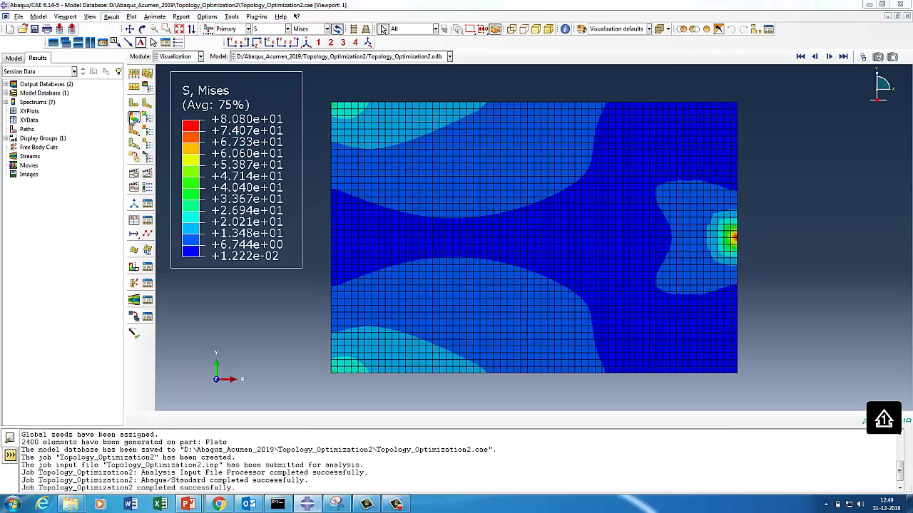
pyautogui.click(391, 224)
pyautogui.click(476, 385)
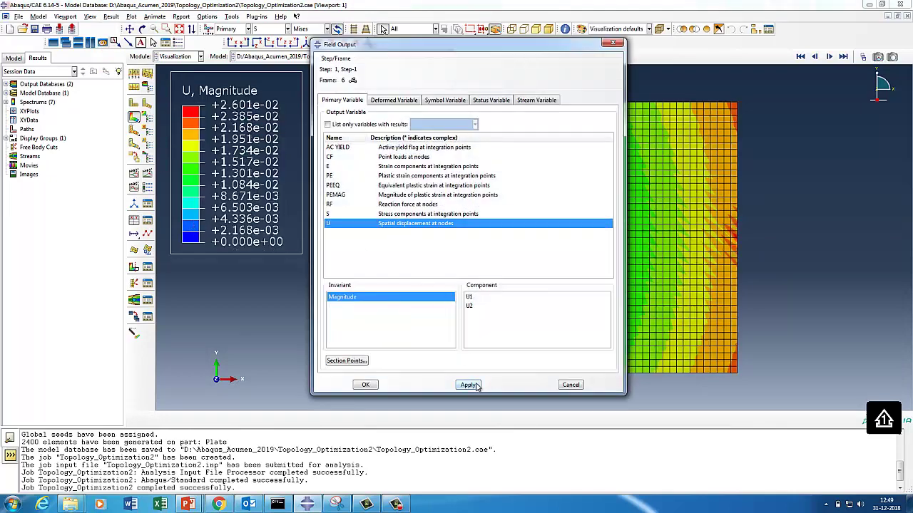
pyautogui.click(366, 385)
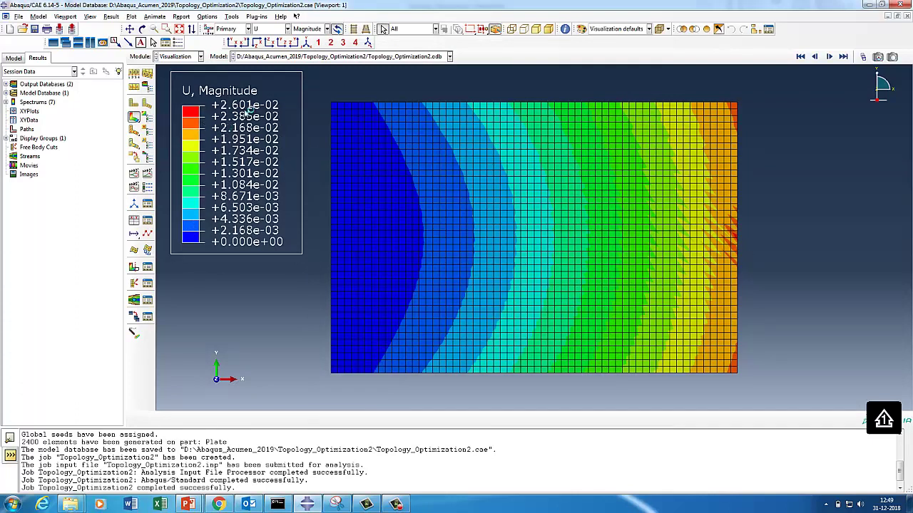
# Step: In the Optimization module, create topology task Topology2 with the whole plate as region
pyautogui.click(176, 57)
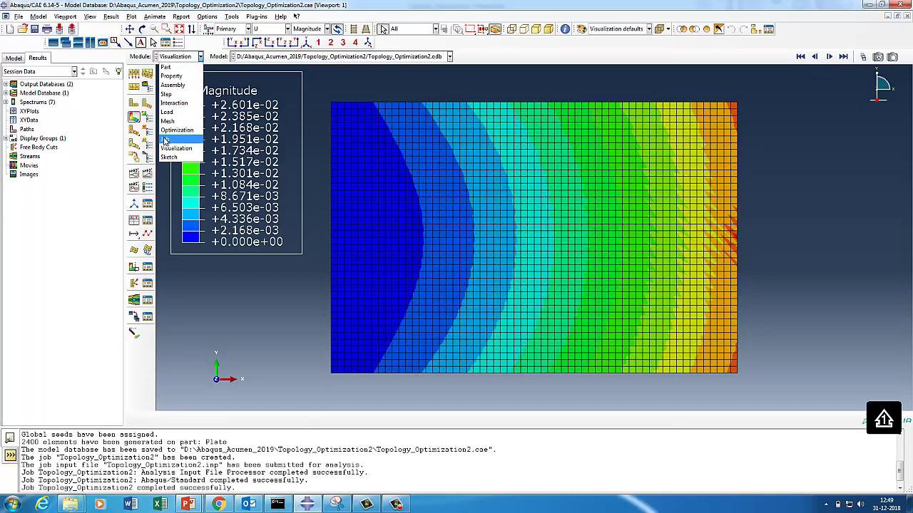
pyautogui.click(166, 130)
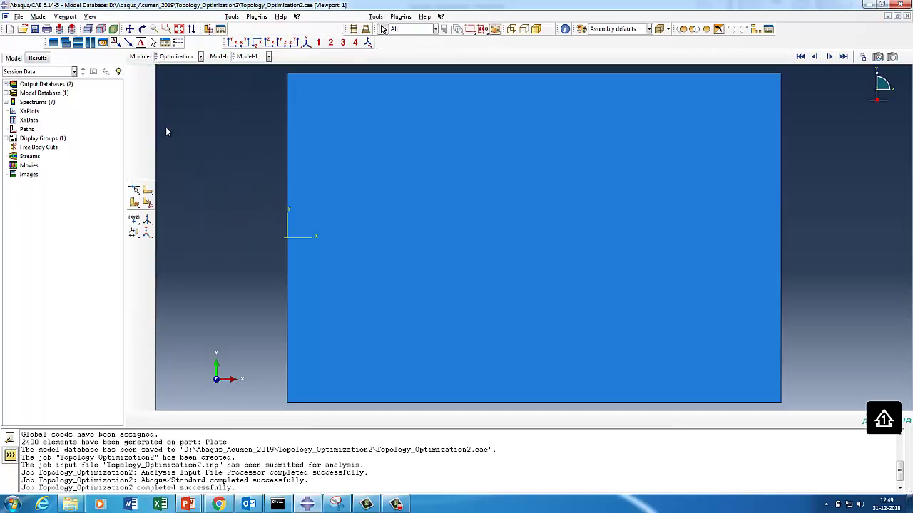
pyautogui.click(147, 72)
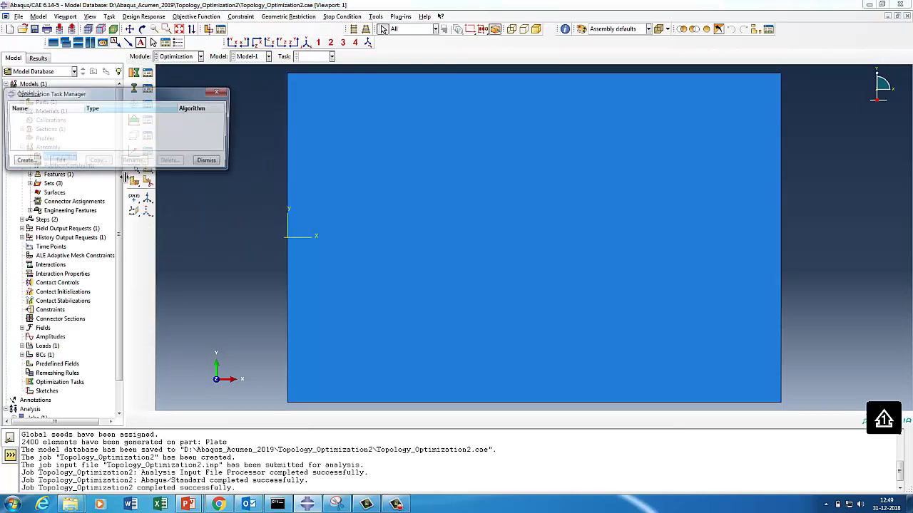
pyautogui.click(22, 161)
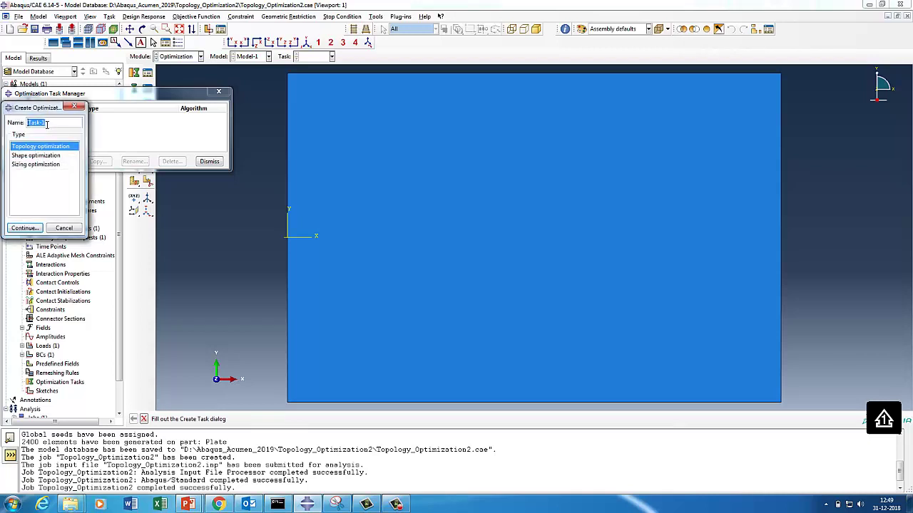
pyautogui.write('T')
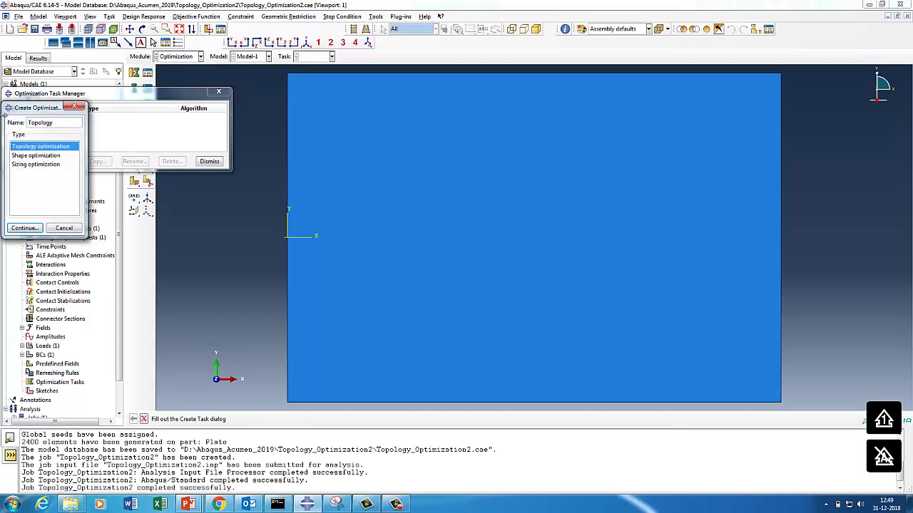
pyautogui.write('opology')
pyautogui.click(24, 228)
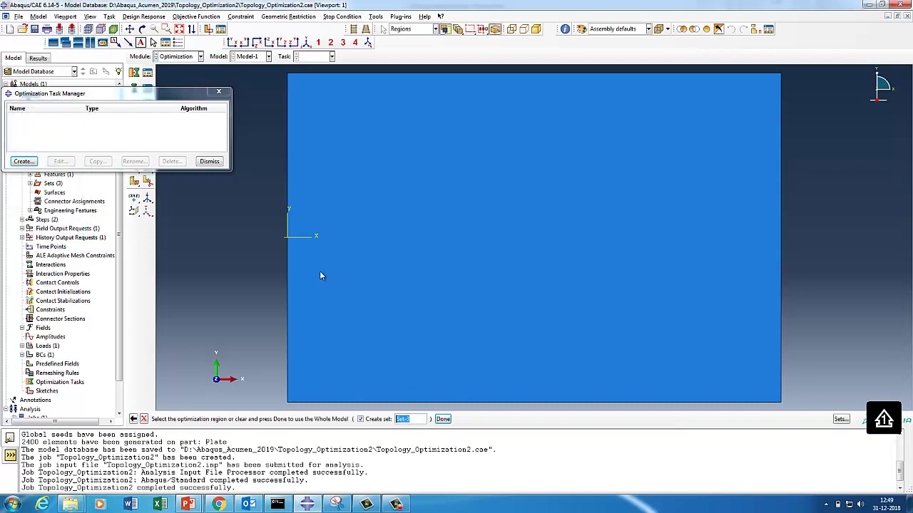
pyautogui.moveTo(266, 106); pyautogui.dragTo(790, 348)
pyautogui.click(442, 418)
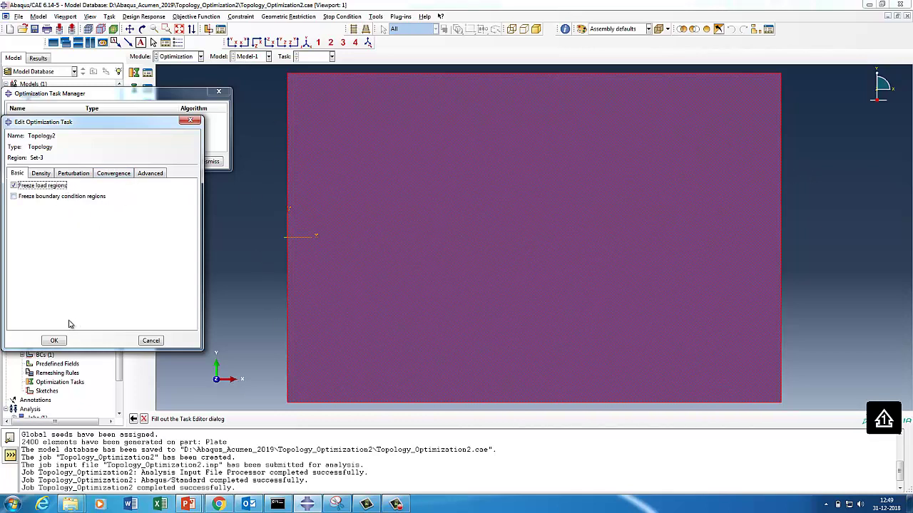
pyautogui.click(54, 340)
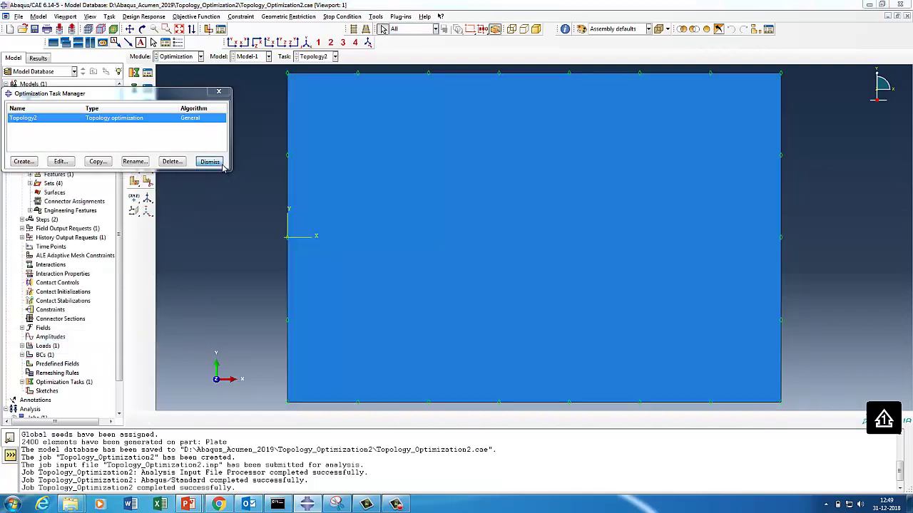
# Step: Create design response SE summing strain energy over the whole model
pyautogui.click(209, 162)
pyautogui.click(147, 72)
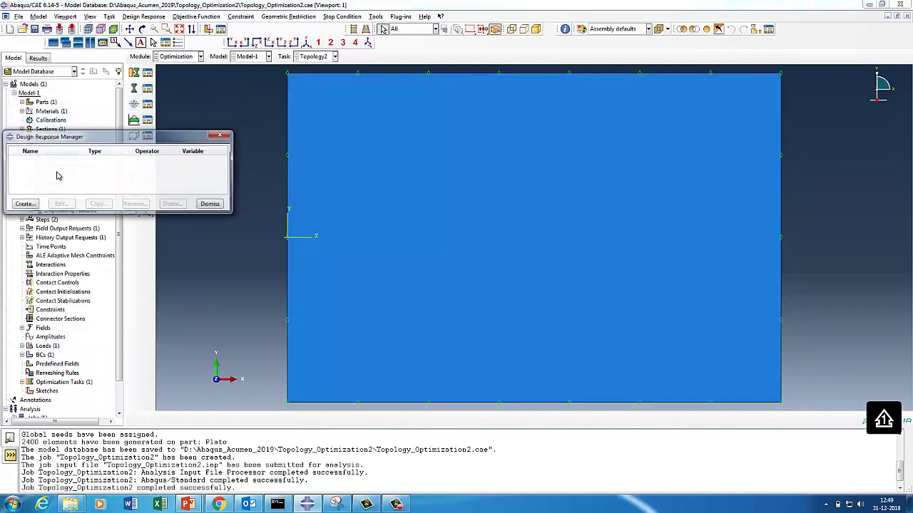
pyautogui.click(23, 204)
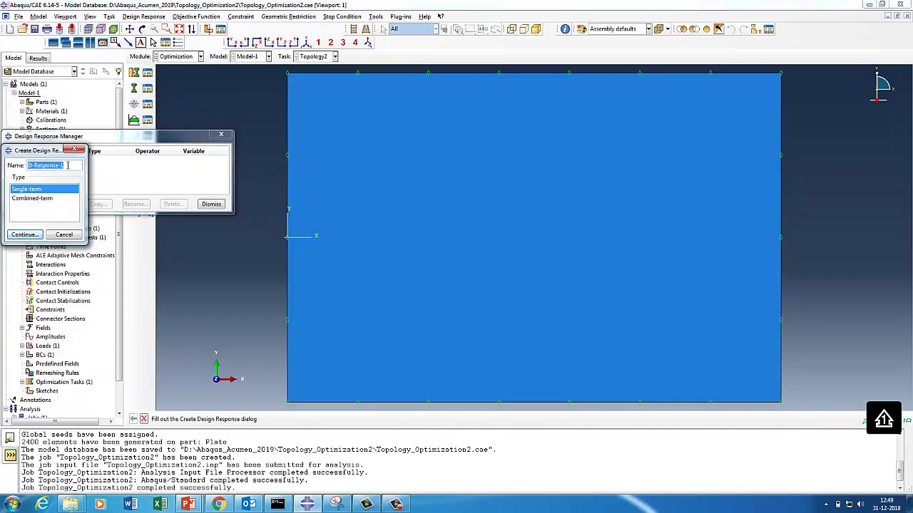
pyautogui.write('SE')
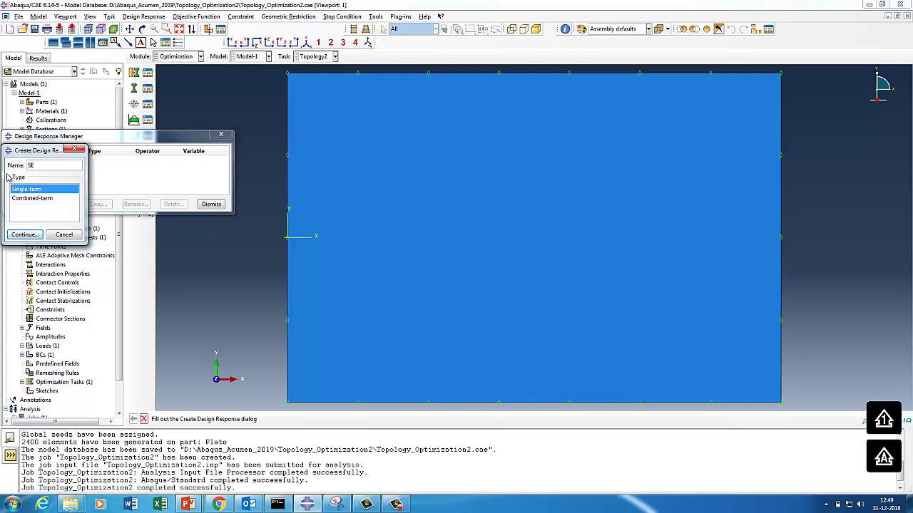
pyautogui.click(25, 234)
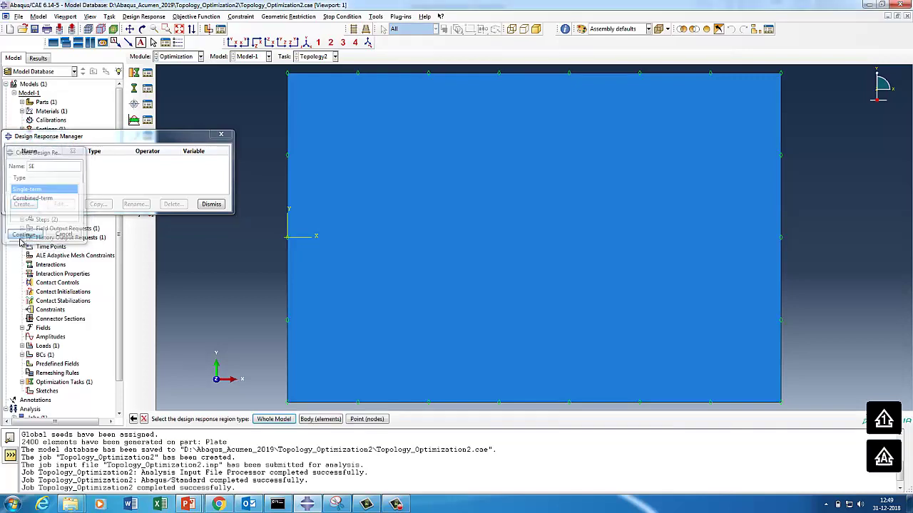
pyautogui.click(274, 419)
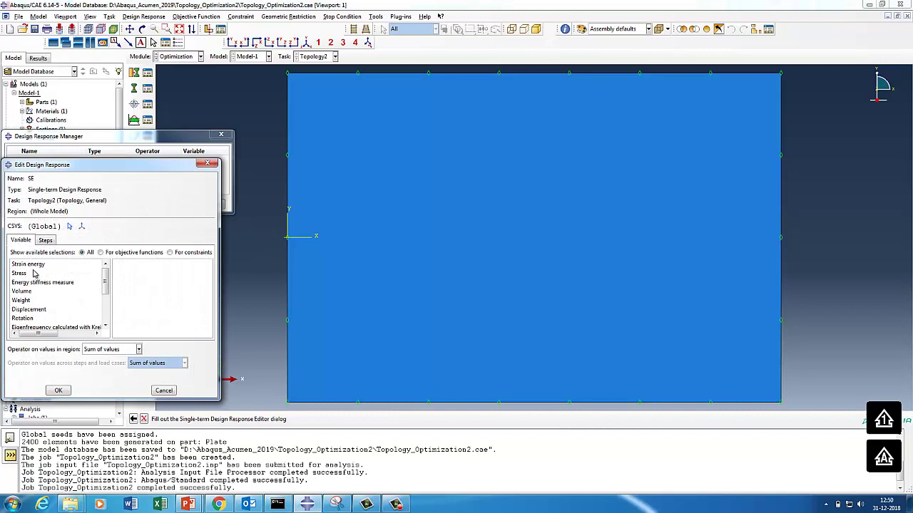
pyautogui.click(33, 265)
pyautogui.click(58, 390)
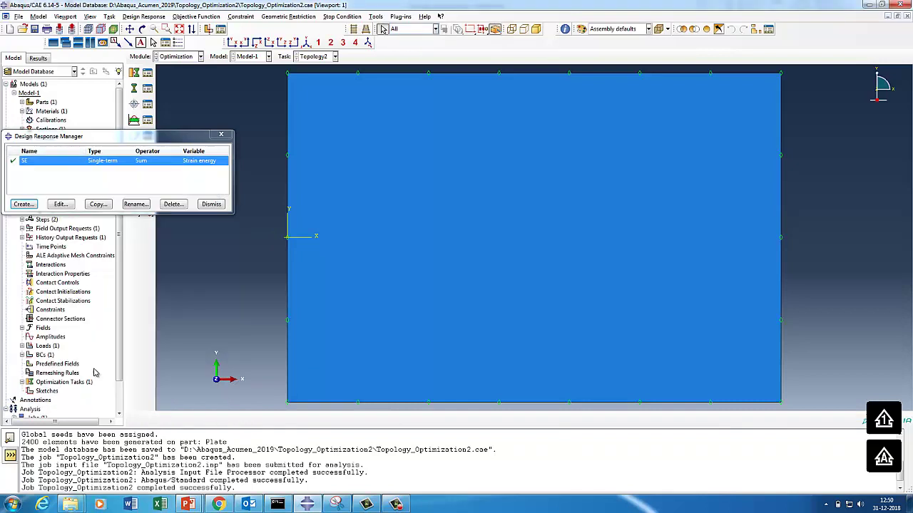
# Step: Create design response VF summing Volume over the whole model
pyautogui.click(23, 204)
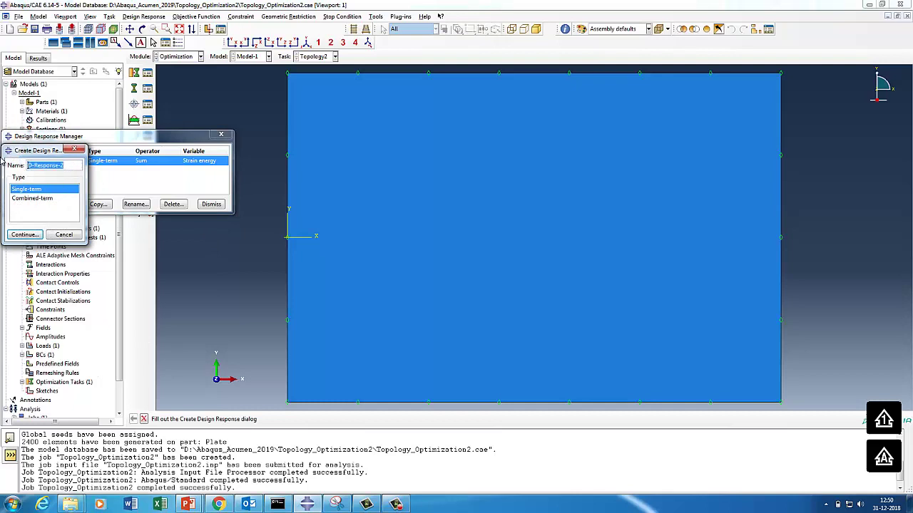
pyautogui.write('V')
pyautogui.press('BackSpace')
pyautogui.press('BackSpace')
pyautogui.click(25, 235)
pyautogui.click(291, 419)
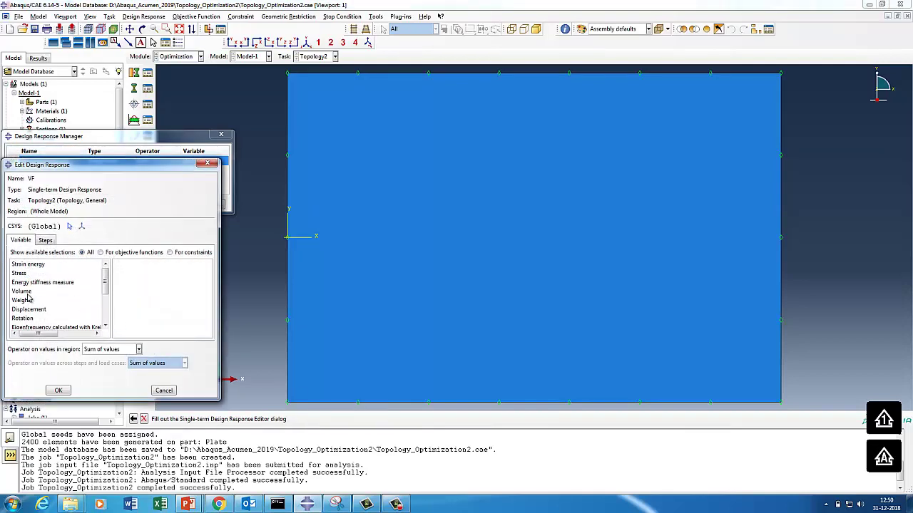
pyautogui.click(22, 291)
pyautogui.click(58, 390)
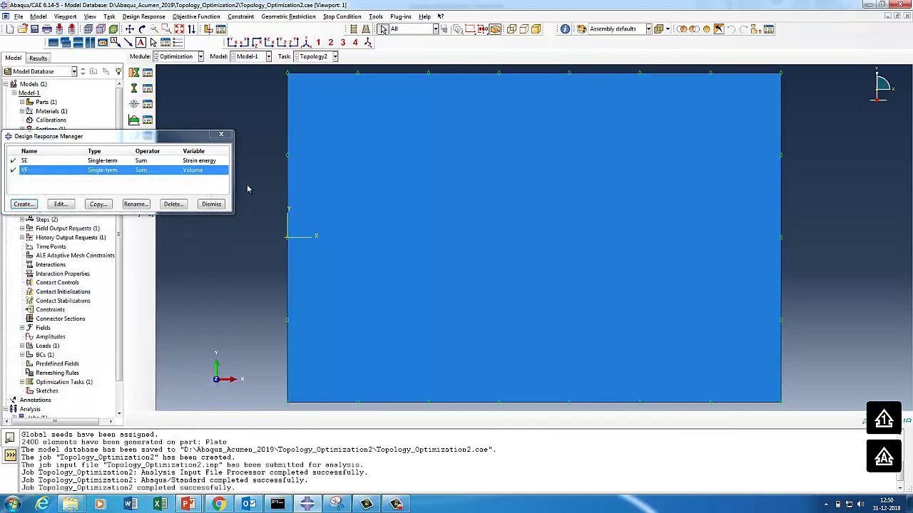
pyautogui.click(207, 205)
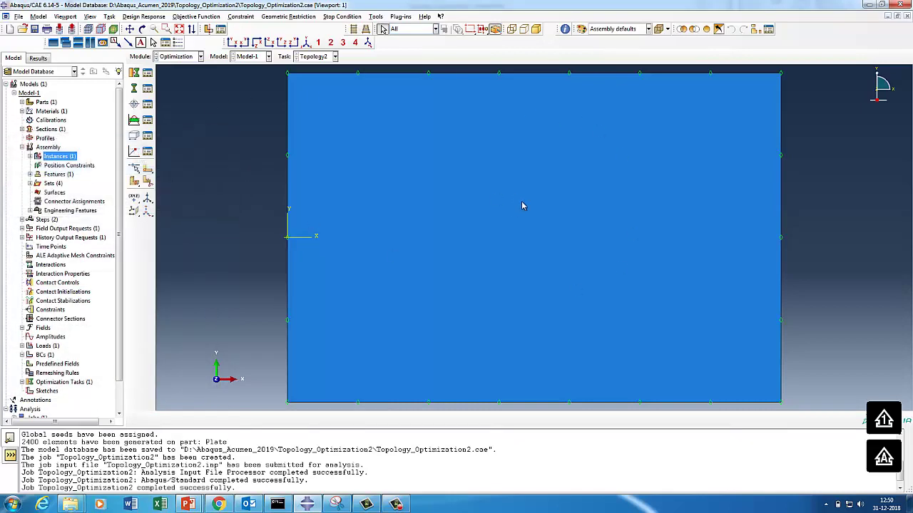
# Step: View the PowerPoint slide relating strain energy and volume fraction, then return to Abaqus
pyautogui.moveTo(191, 503)
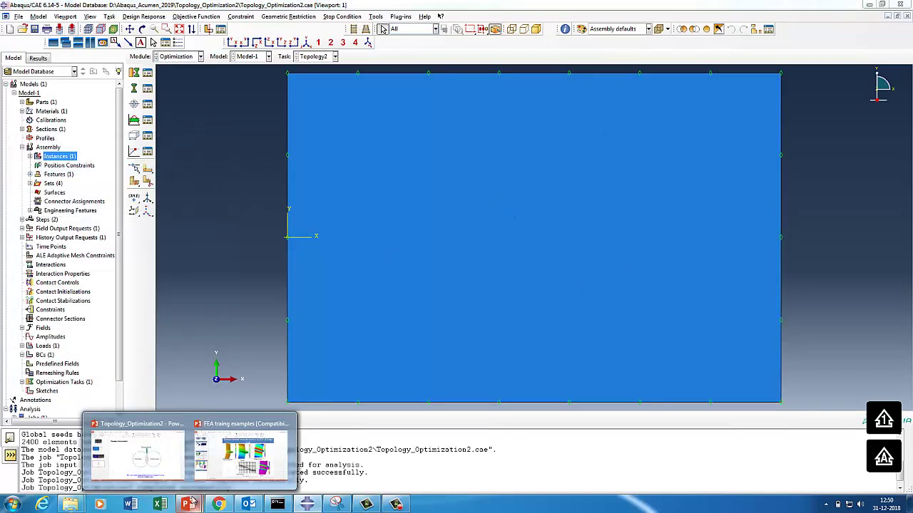
pyautogui.click(150, 462)
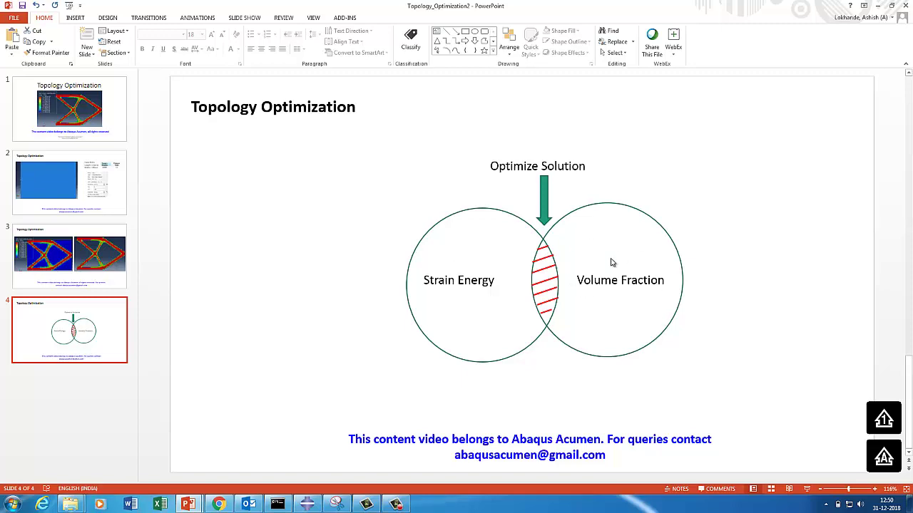
pyautogui.click(875, 6)
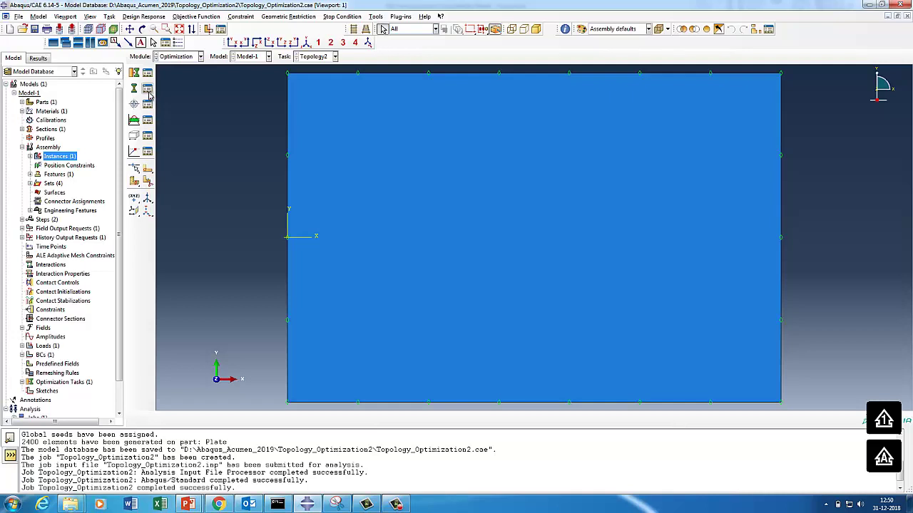
# Step: Create an objective function minimising the SE strain-energy response
pyautogui.click(147, 90)
pyautogui.click(207, 203)
pyautogui.click(148, 107)
pyautogui.click(24, 247)
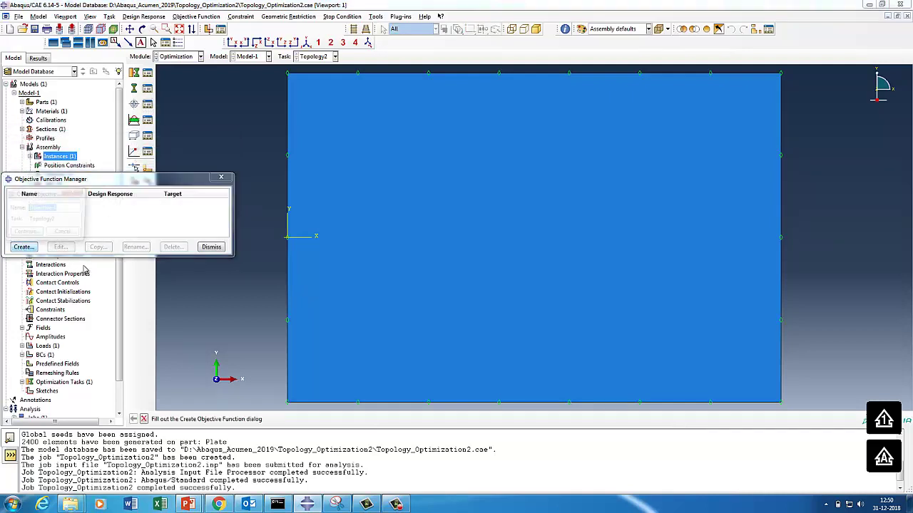
pyautogui.click(26, 237)
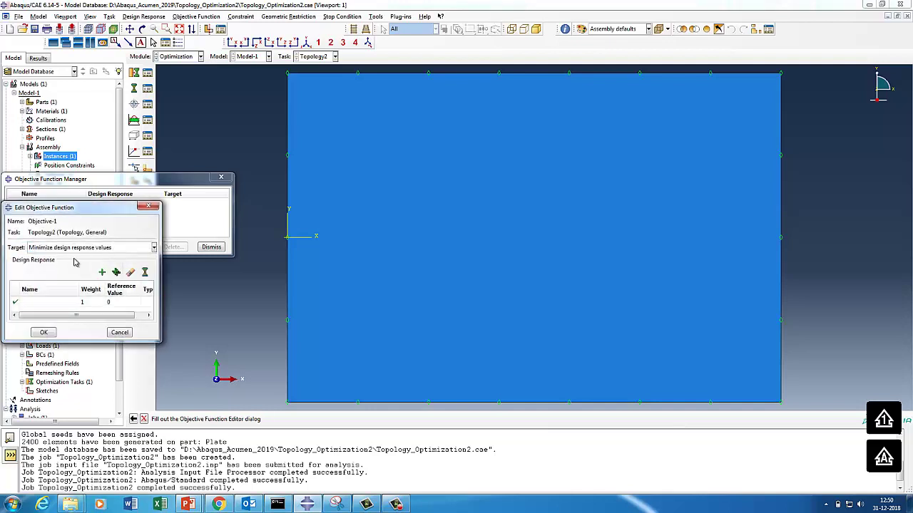
pyautogui.click(56, 302)
pyautogui.click(76, 303)
pyautogui.click(33, 312)
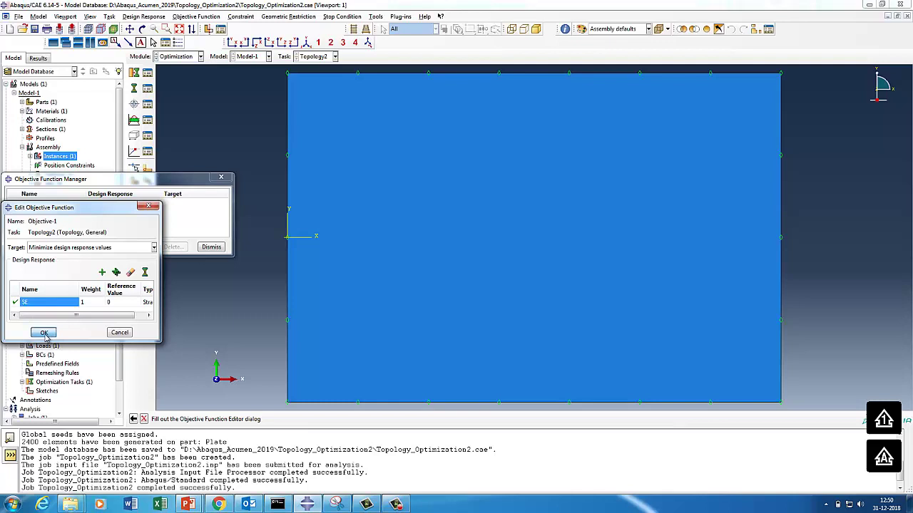
pyautogui.click(43, 332)
pyautogui.click(210, 248)
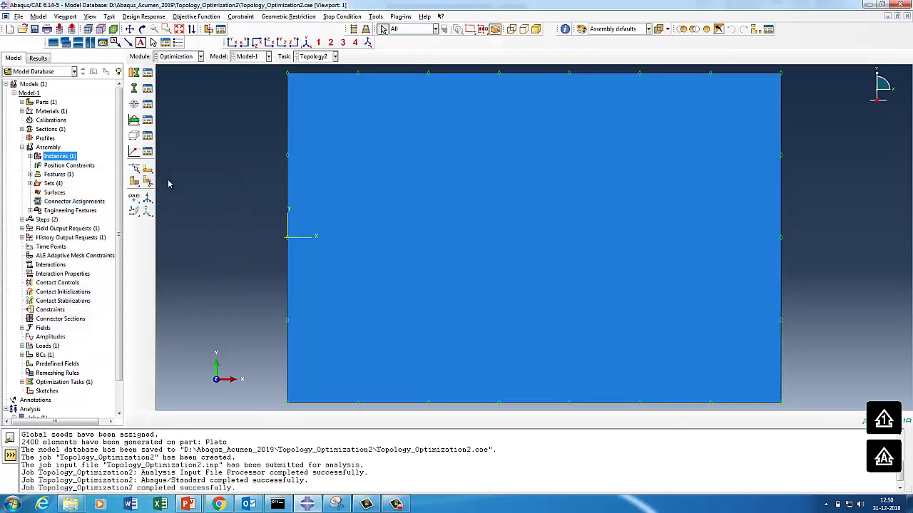
# Step: Add Opt-Constraint-1 limiting VF volume to at most 0.3 of its initial value
pyautogui.click(151, 122)
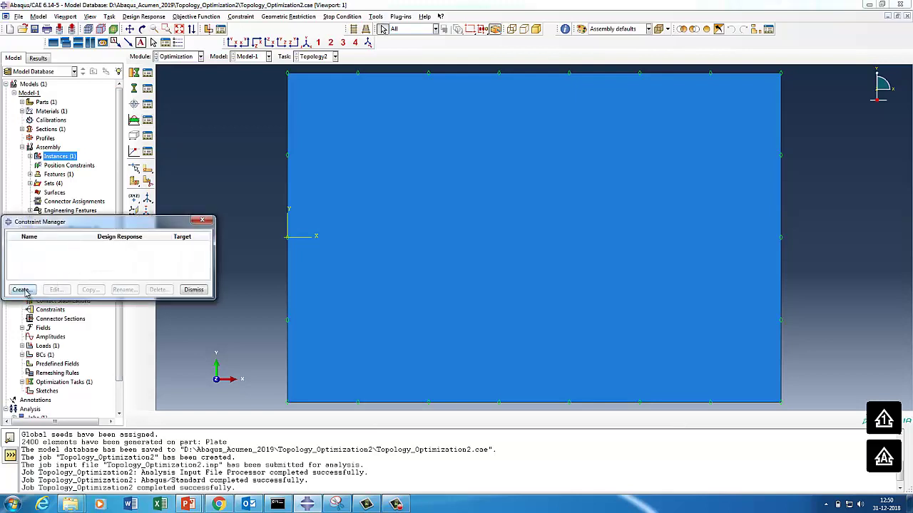
pyautogui.click(21, 289)
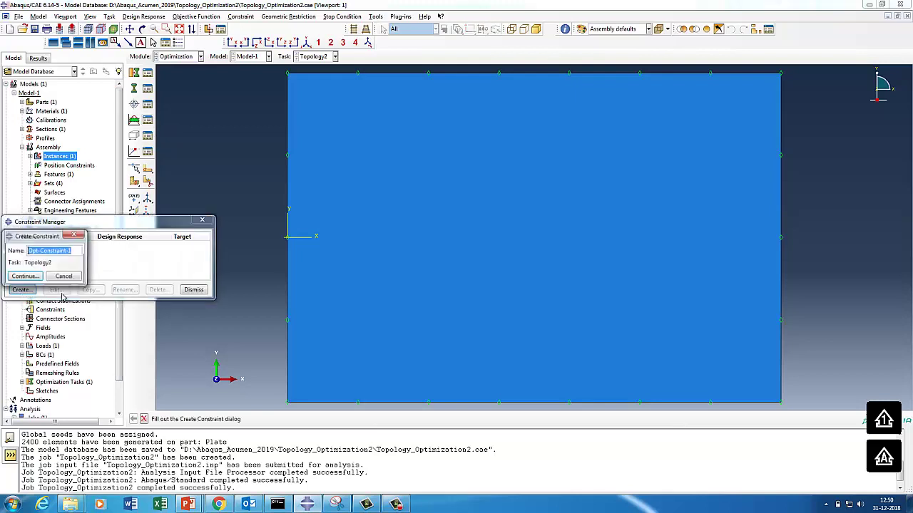
pyautogui.click(26, 279)
pyautogui.click(42, 305)
pyautogui.click(43, 312)
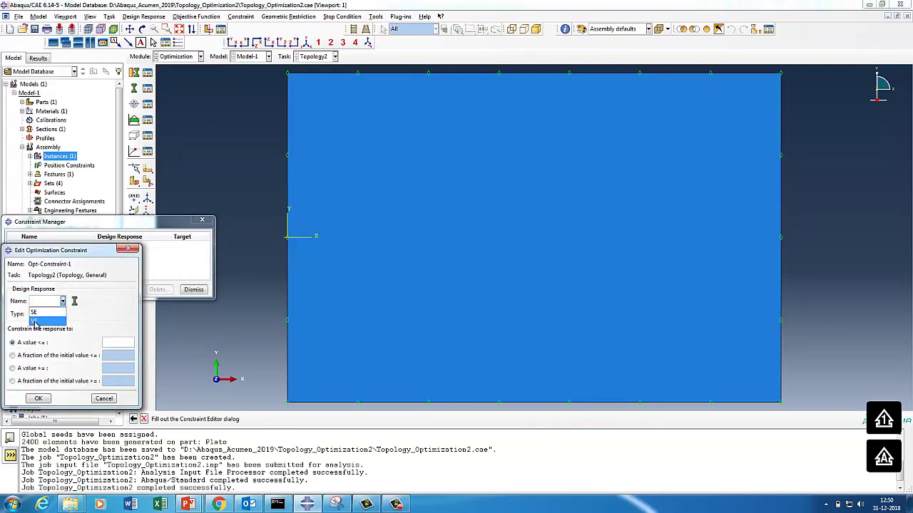
pyautogui.click(12, 356)
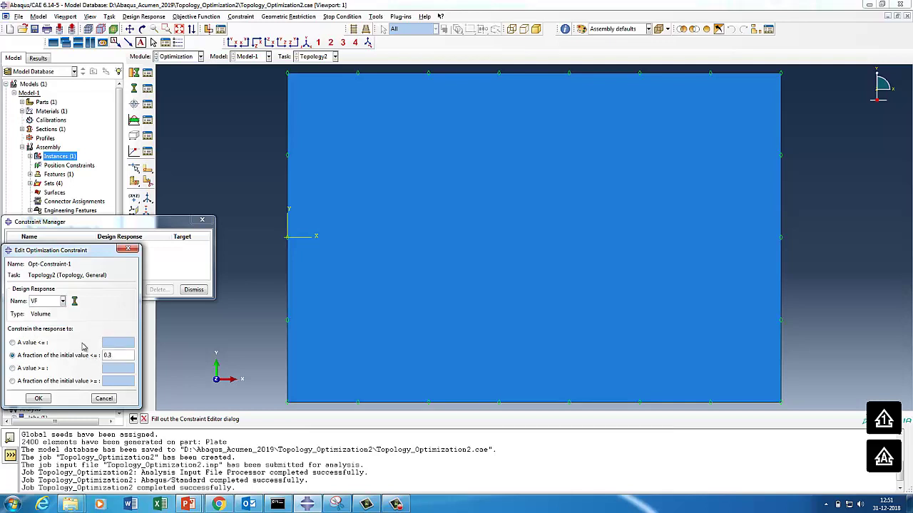
pyautogui.click(41, 400)
pyautogui.click(203, 293)
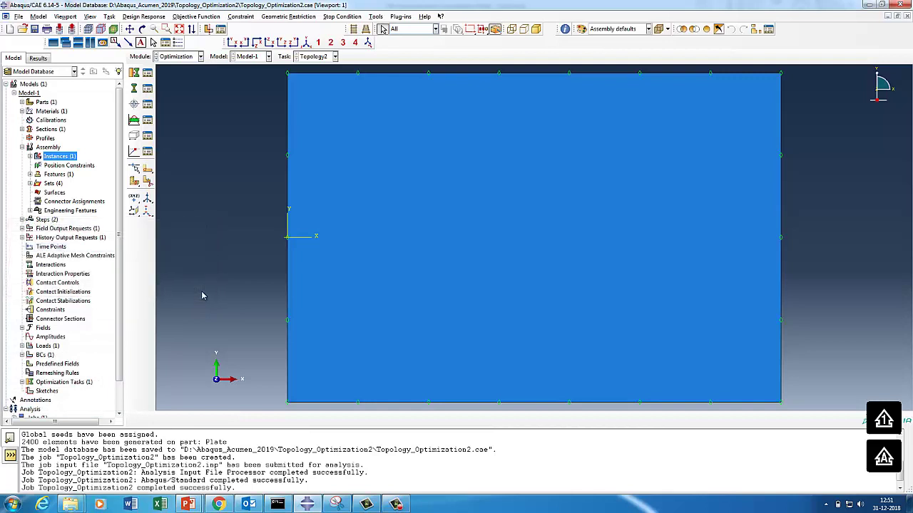
pyautogui.click(176, 60)
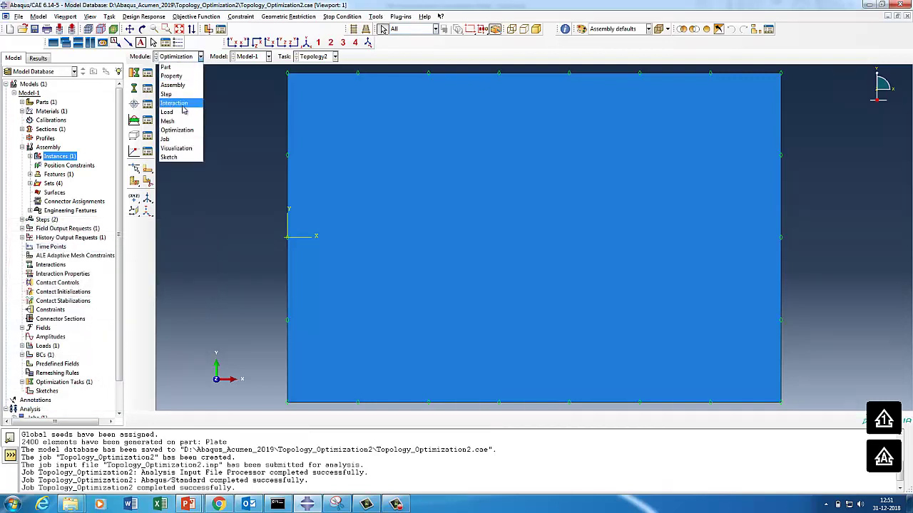
# Step: Create Opt-Process-1 for task Topology2 with 25 maximum cycles, saving every cycle
pyautogui.click(167, 140)
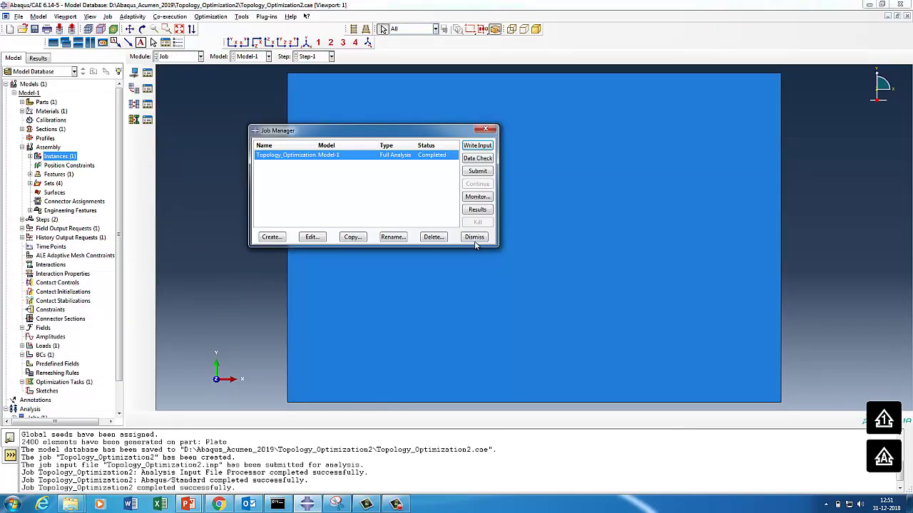
pyautogui.click(473, 238)
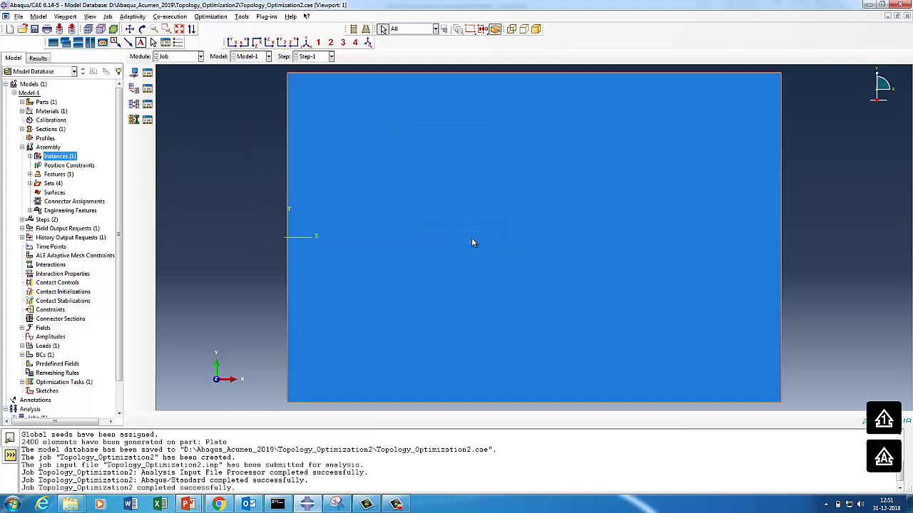
pyautogui.click(133, 120)
pyautogui.click(27, 384)
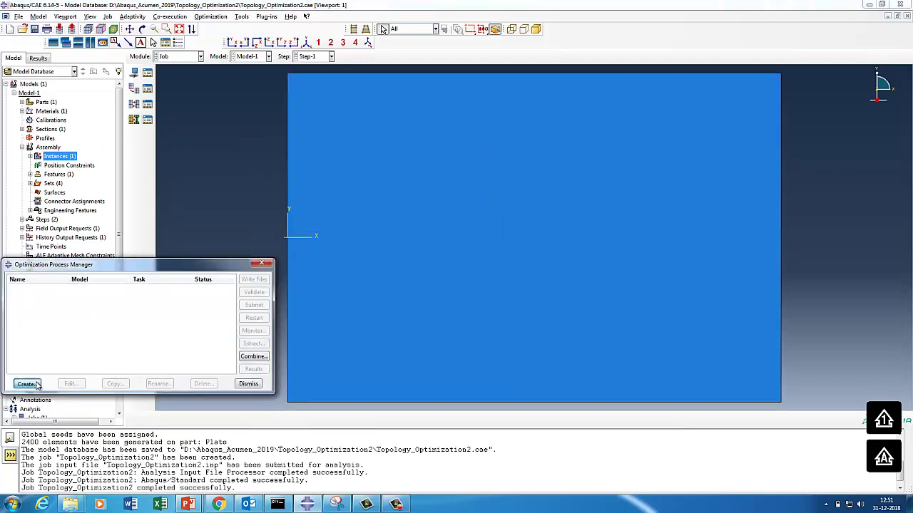
pyautogui.moveTo(126, 279); pyautogui.dragTo(219, 113)
pyautogui.click(161, 240)
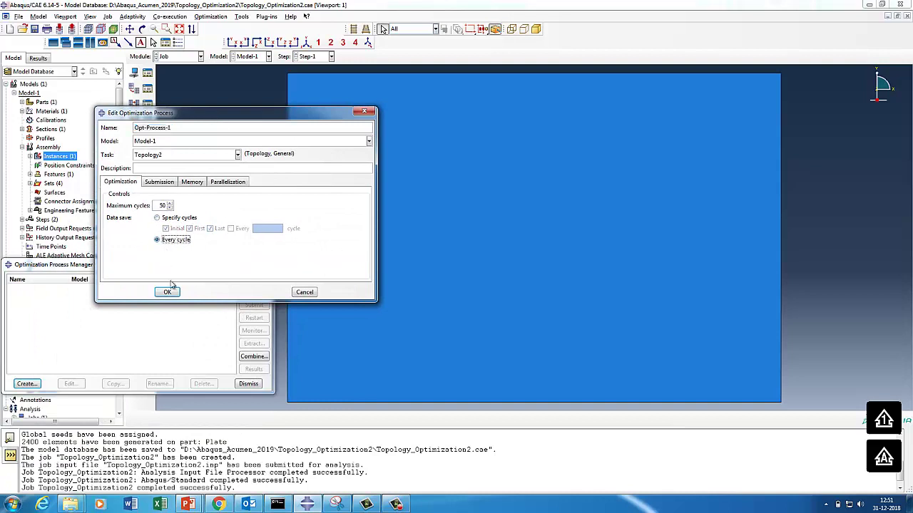
pyautogui.write('25')
pyautogui.click(168, 292)
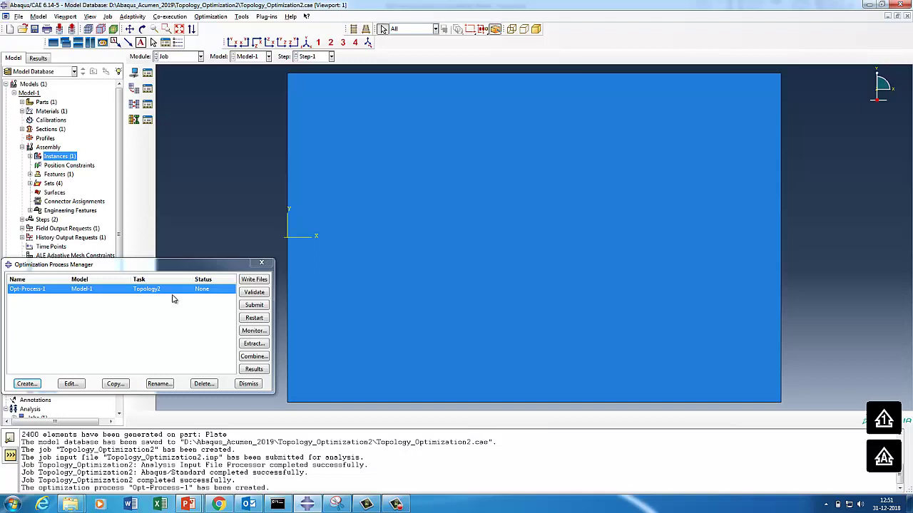
# Step: Submit Opt-Process-1 and briefly check its monitor
pyautogui.click(399, 502)
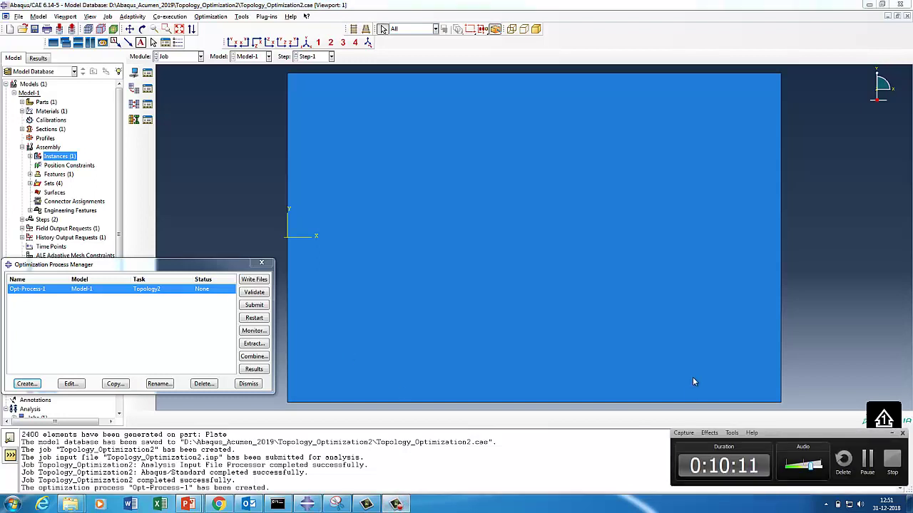
pyautogui.click(900, 434)
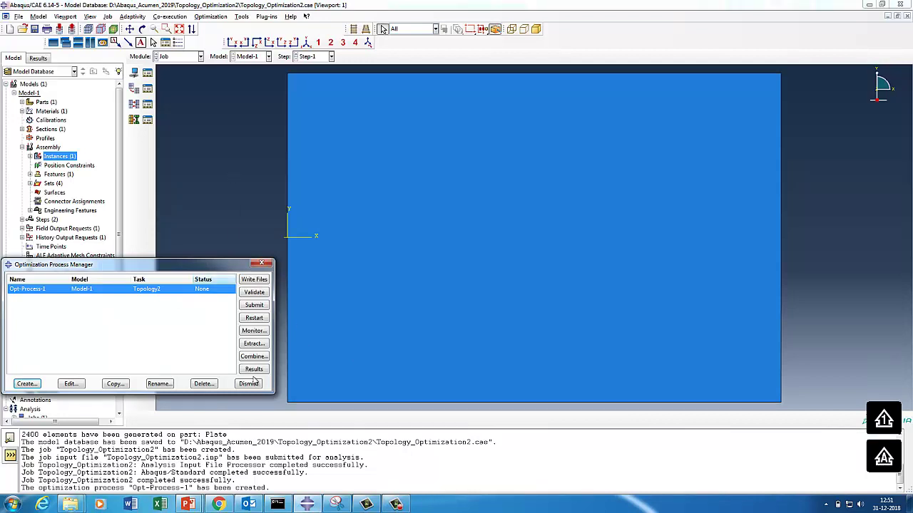
pyautogui.click(255, 332)
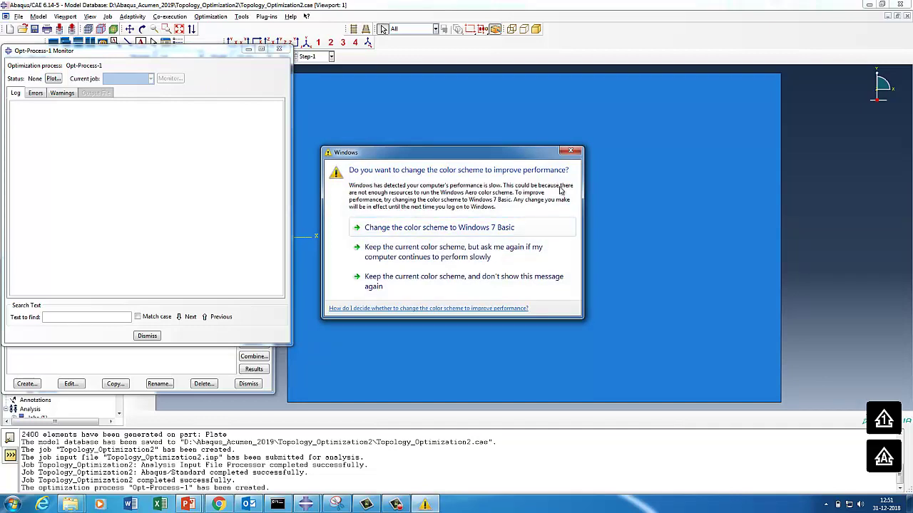
pyautogui.click(572, 154)
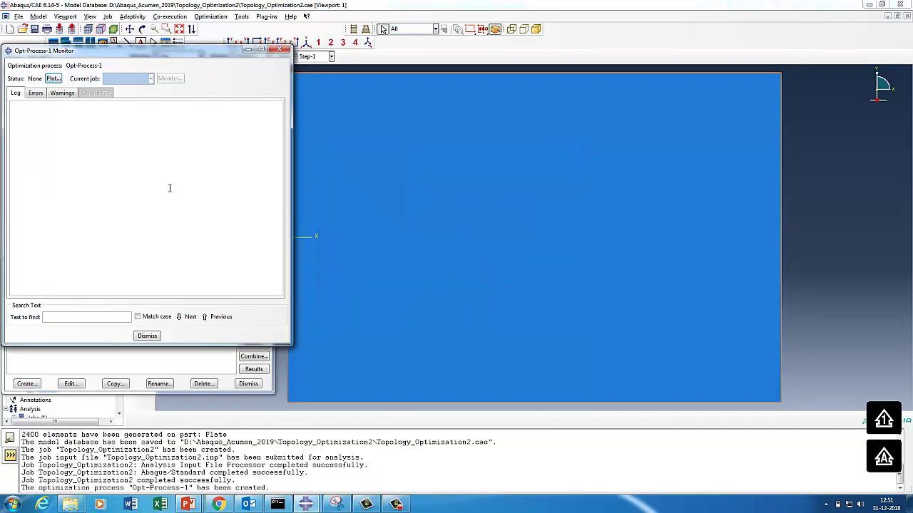
pyautogui.click(150, 336)
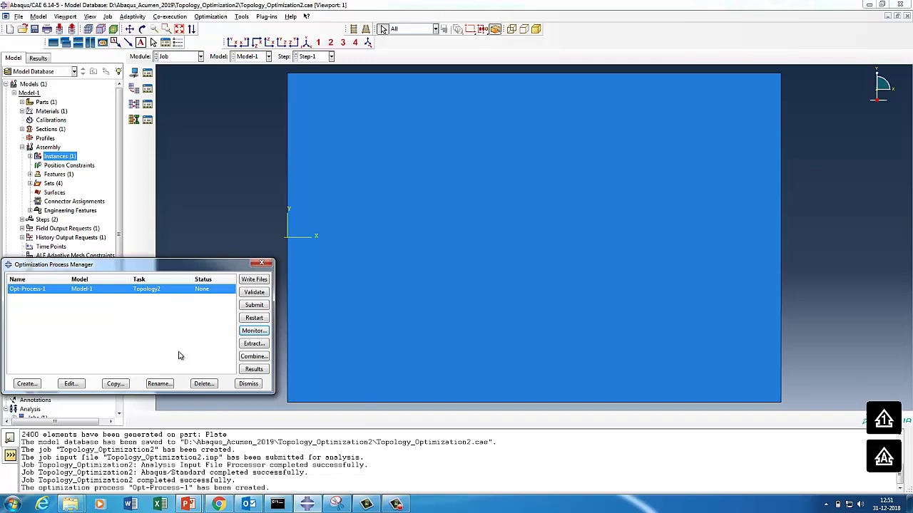
# Step: Reopen the Opt-Process-1 monitor, enlarged and centred, to follow the log to design cycle 0
pyautogui.click(396, 504)
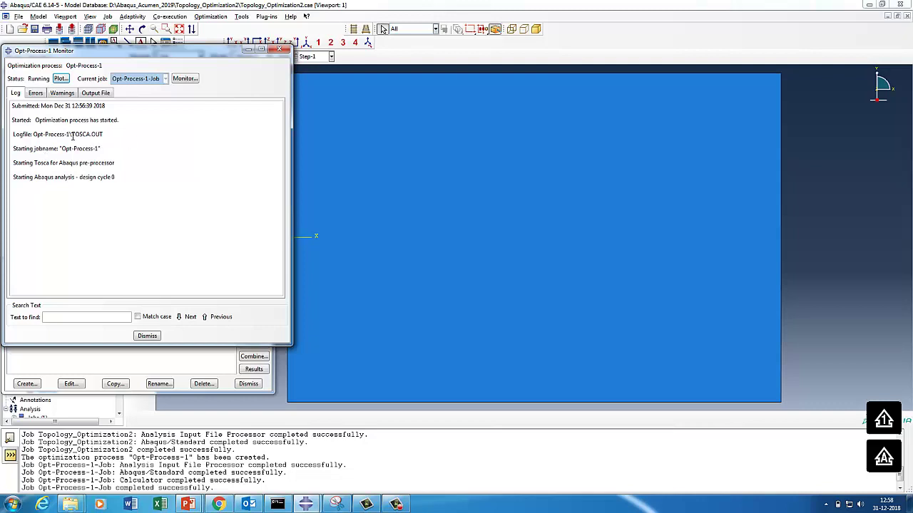
pyautogui.moveTo(72, 135); pyautogui.dragTo(112, 135)
pyautogui.moveTo(65, 148); pyautogui.dragTo(116, 178)
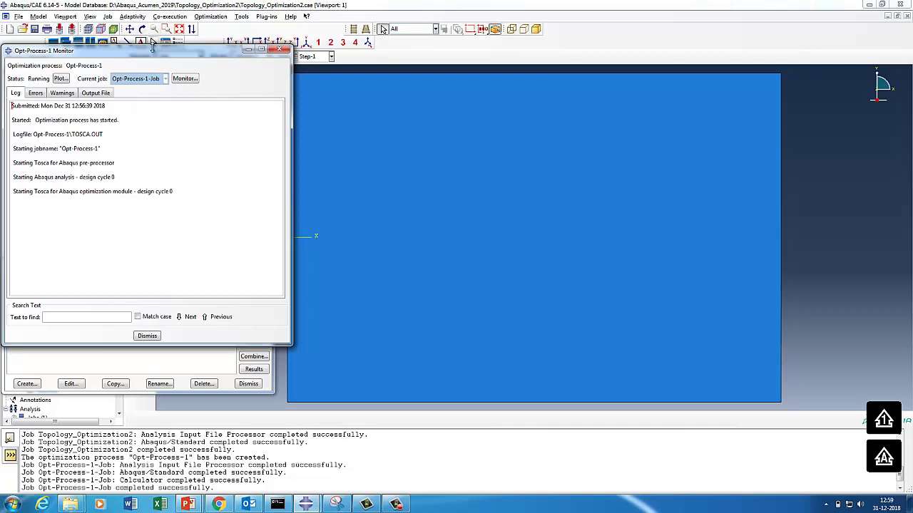
pyautogui.moveTo(149, 47); pyautogui.dragTo(148, 31)
pyautogui.moveTo(247, 42); pyautogui.dragTo(644, 81)
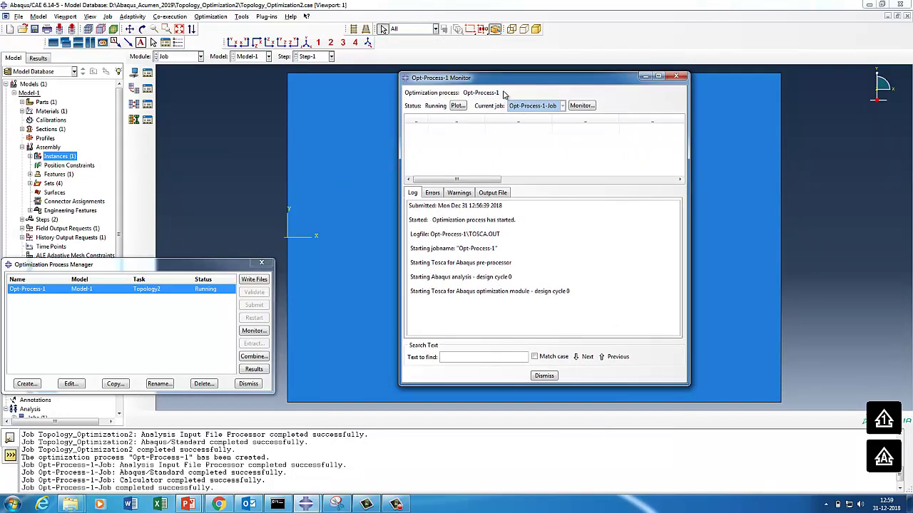
# Step: Enlarge the Opt-Process-1 Monitor and follow its log until Status reads Completed after design cycle 25
pyautogui.moveTo(516, 80); pyautogui.dragTo(496, 82)
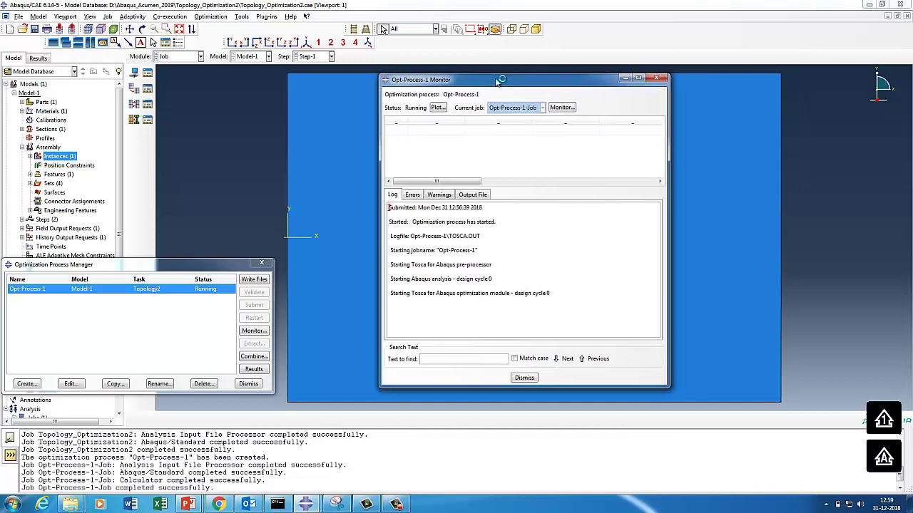
pyautogui.click(470, 195)
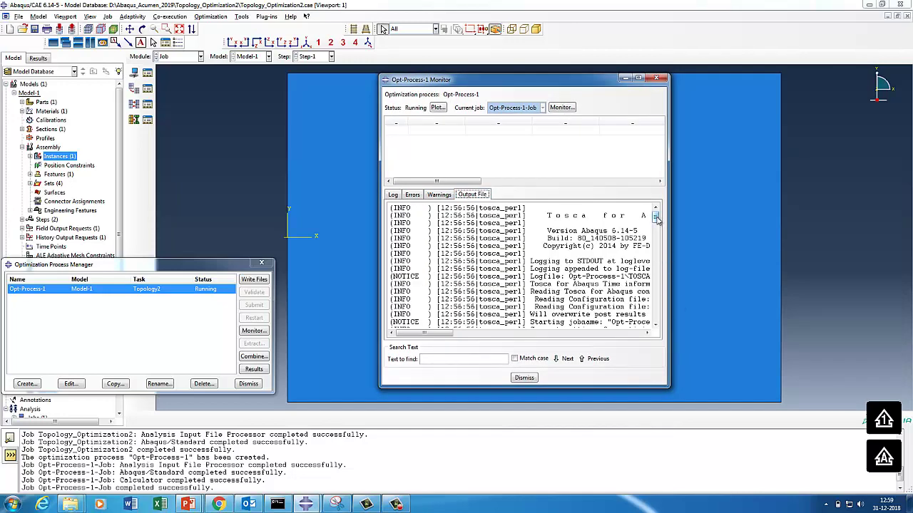
pyautogui.moveTo(655, 218); pyautogui.dragTo(652, 324)
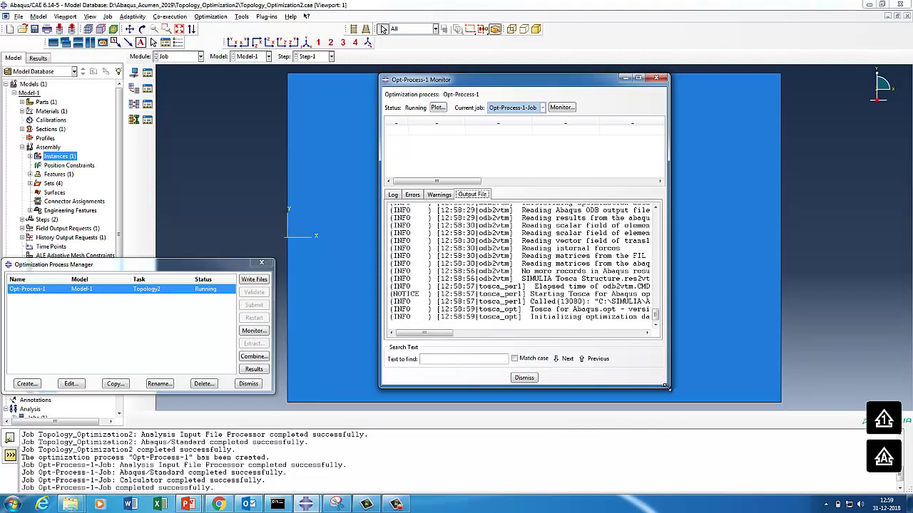
pyautogui.moveTo(668, 387); pyautogui.dragTo(760, 412)
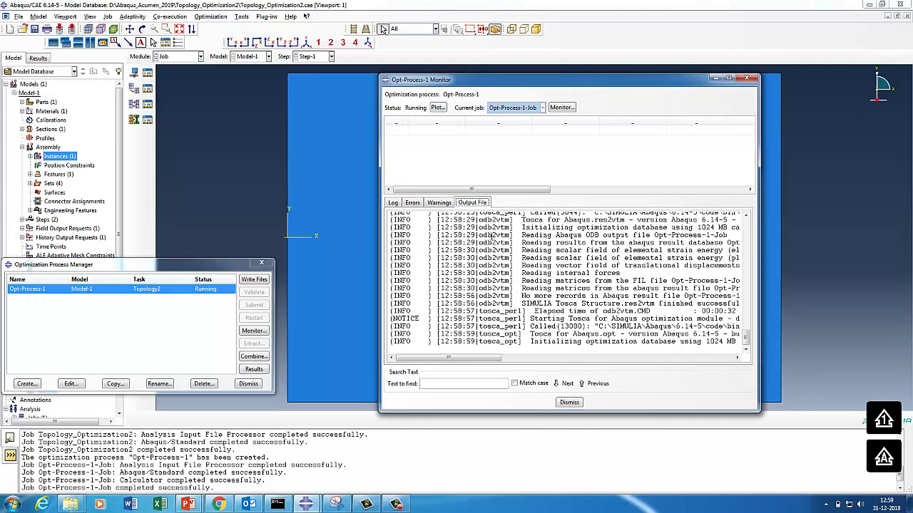
pyautogui.click(394, 204)
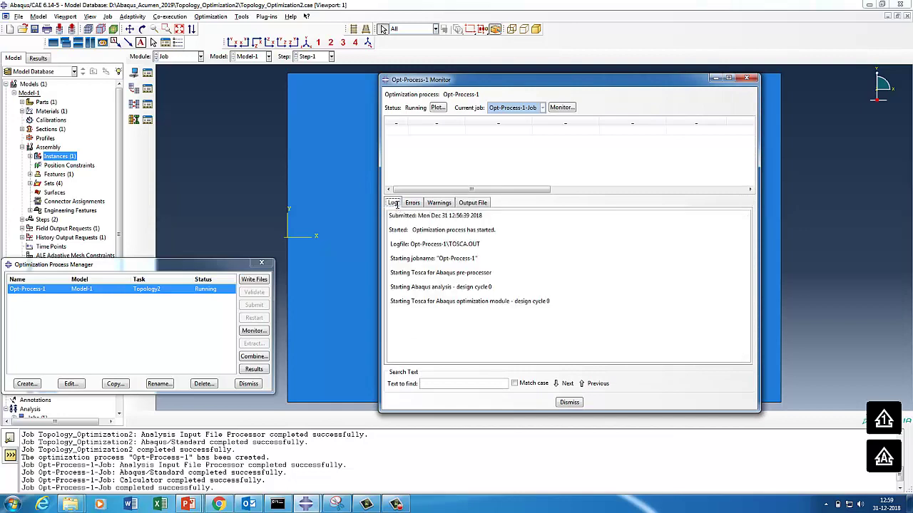
pyautogui.click(394, 504)
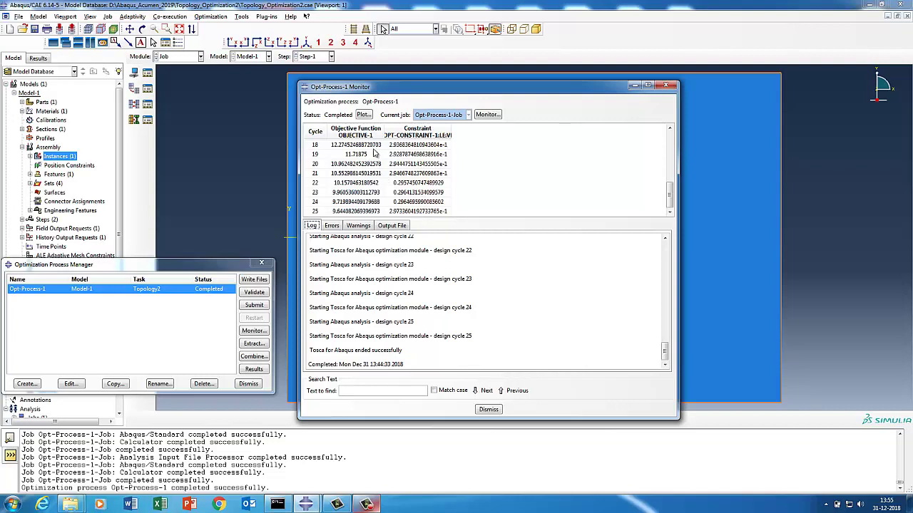
# Step: Maximize the objective and VF constraint history plot for cycles 0–25, moving the process manager aside
pyautogui.click(363, 115)
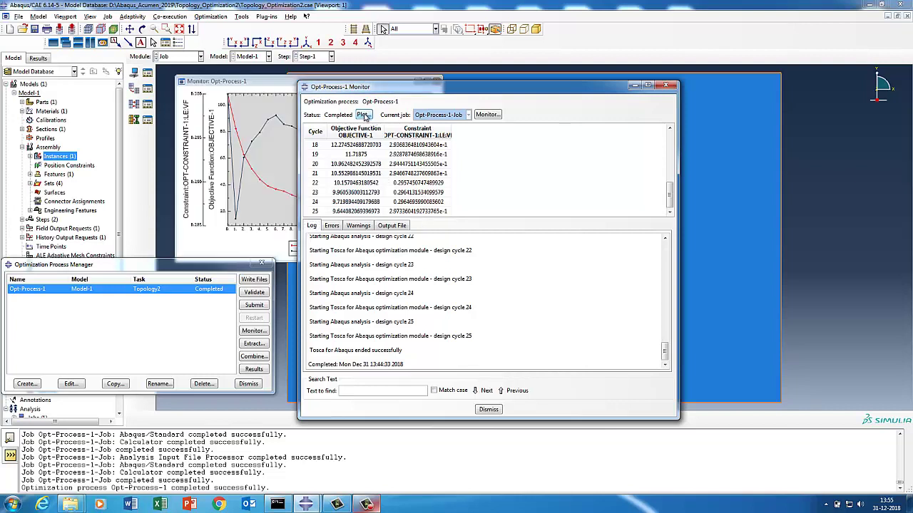
pyautogui.click(347, 95)
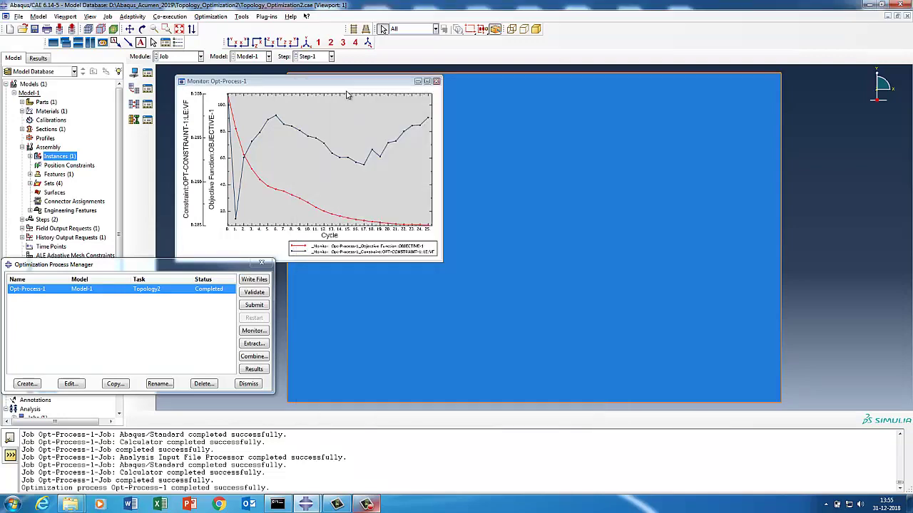
pyautogui.click(426, 82)
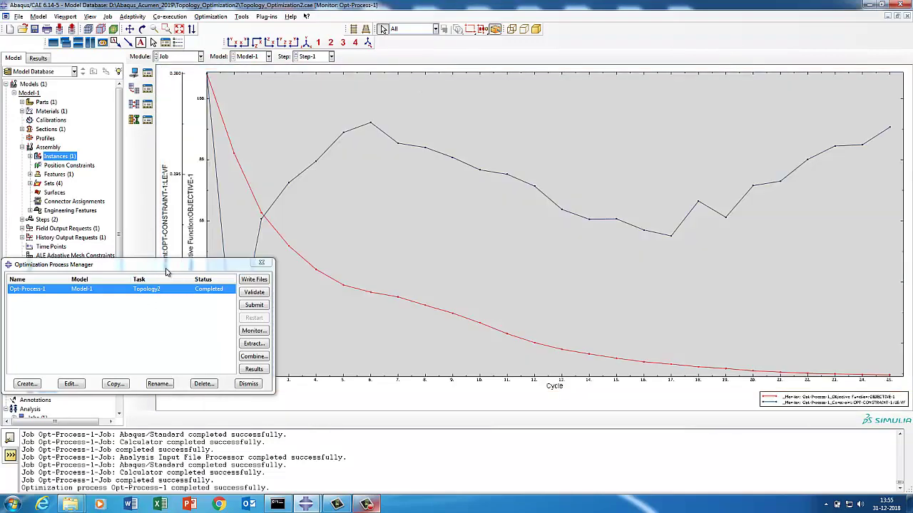
pyautogui.moveTo(167, 268); pyautogui.dragTo(466, 435)
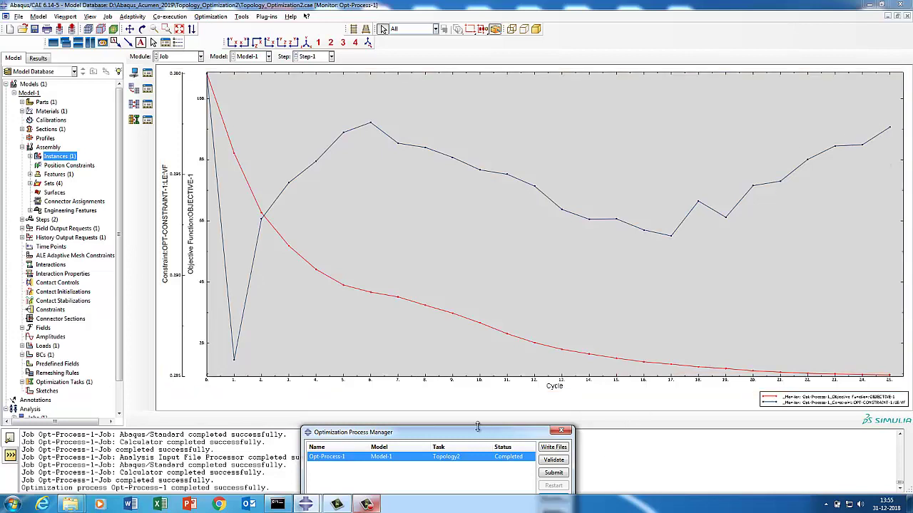
pyautogui.moveTo(478, 430); pyautogui.dragTo(445, 234)
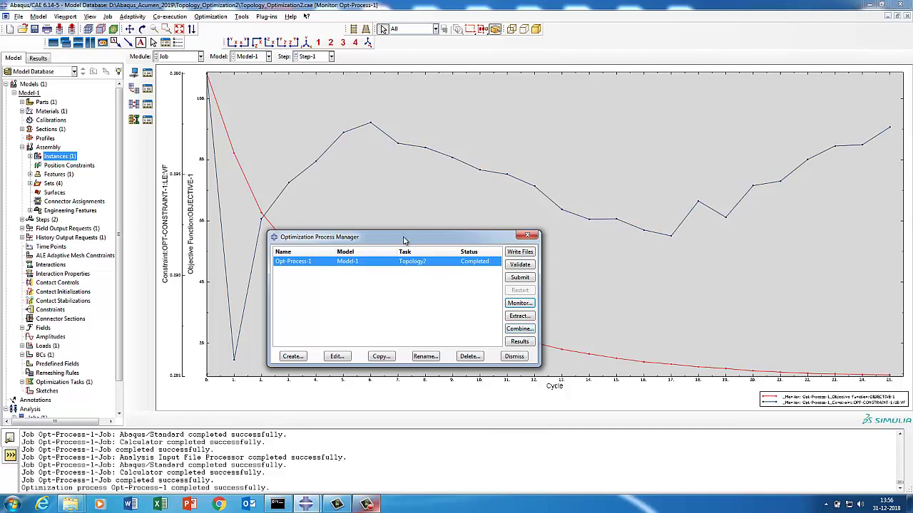
pyautogui.moveTo(404, 239); pyautogui.dragTo(399, 407)
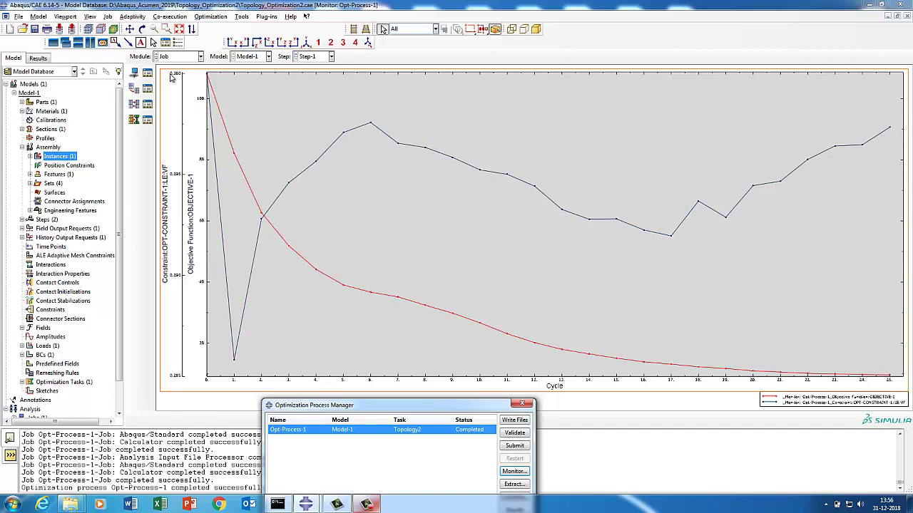
# Step: Combine Opt-Process-1's cycle 0–25 results with default settings and close the combine monitor
pyautogui.moveTo(352, 405); pyautogui.dragTo(325, 245)
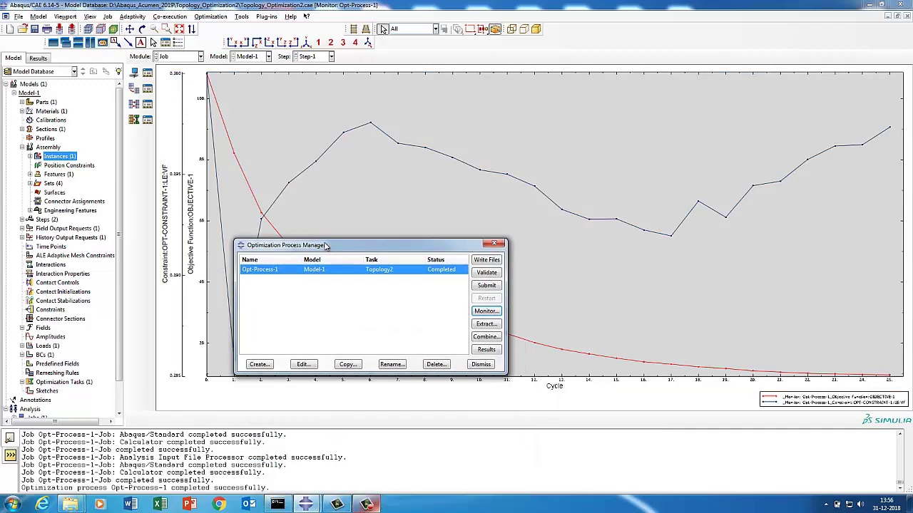
pyautogui.click(486, 337)
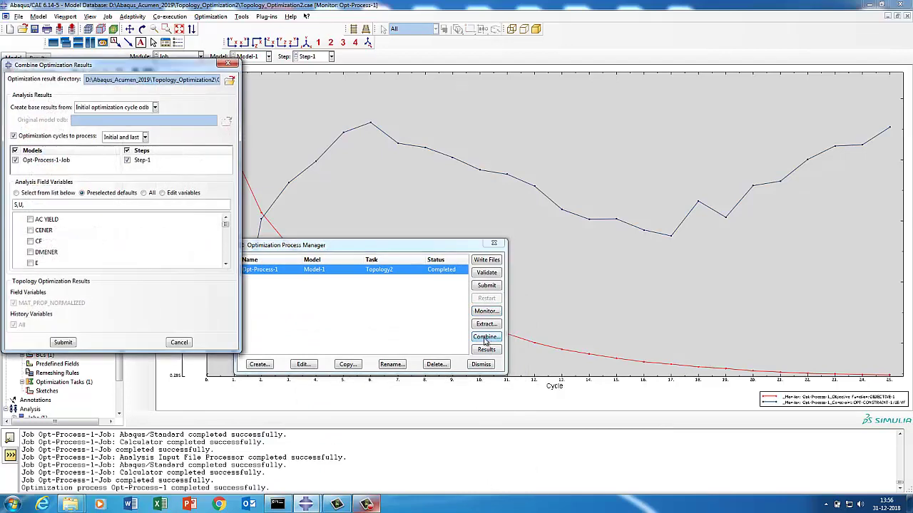
pyautogui.click(62, 343)
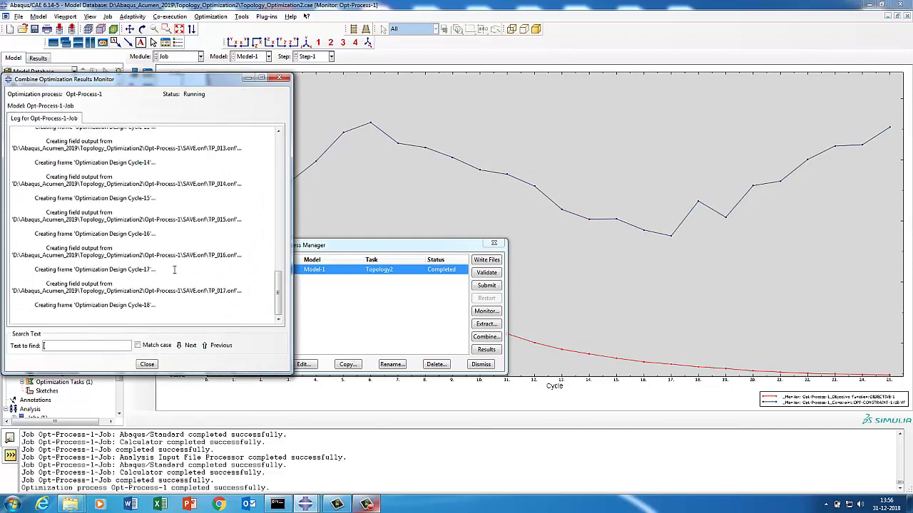
pyautogui.click(147, 365)
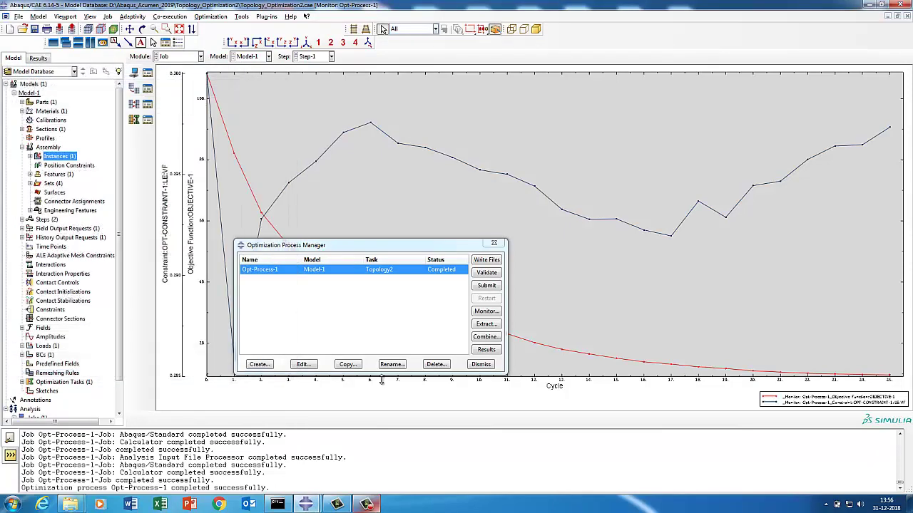
# Step: Plot Mises stress contours of Opt-Process-1-Job_post.odb, then bring up Result > Field Output
pyautogui.click(488, 350)
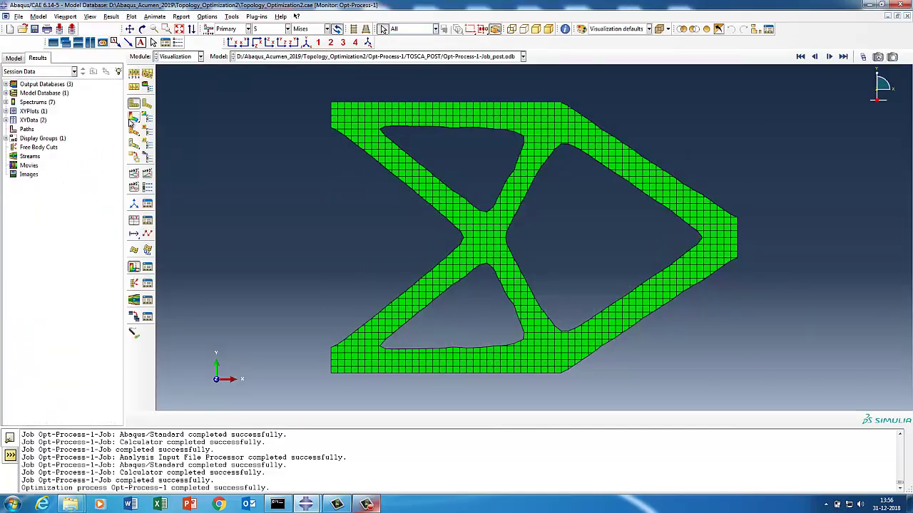
pyautogui.click(134, 118)
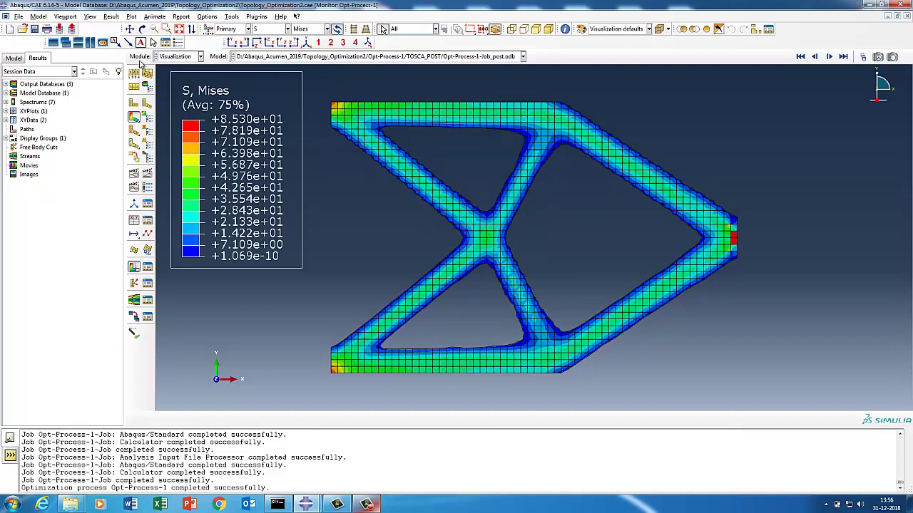
pyautogui.click(112, 16)
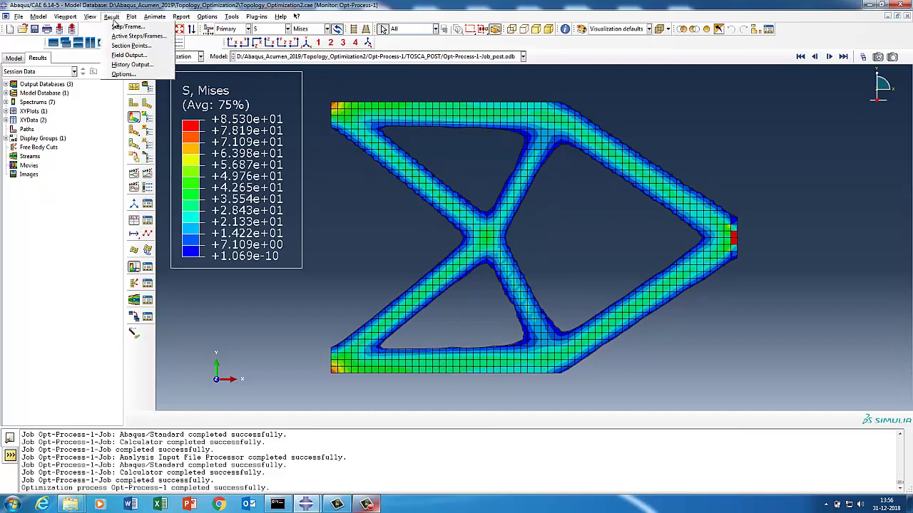
pyautogui.click(121, 55)
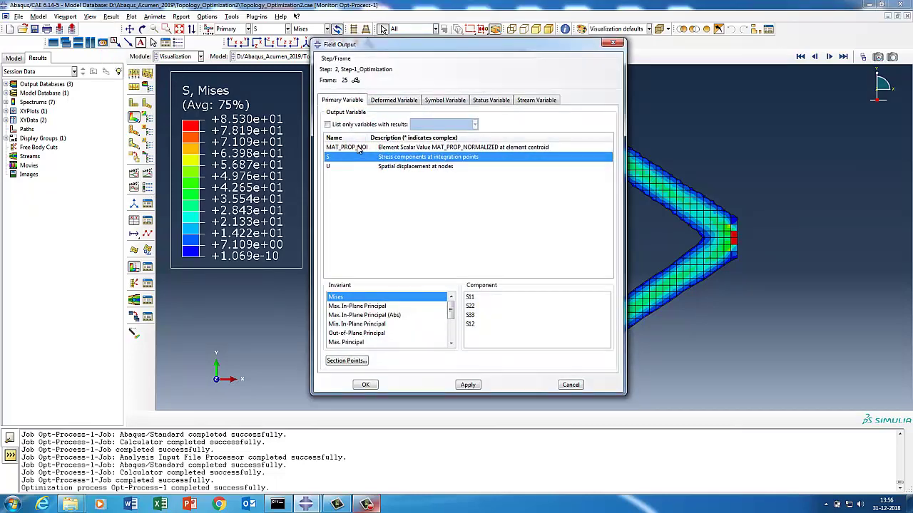
# Step: Contour MAT_PROP_NORMALIZED density and turn off the Opt_Surface cut to show the full mesh
pyautogui.click(359, 147)
pyautogui.click(472, 388)
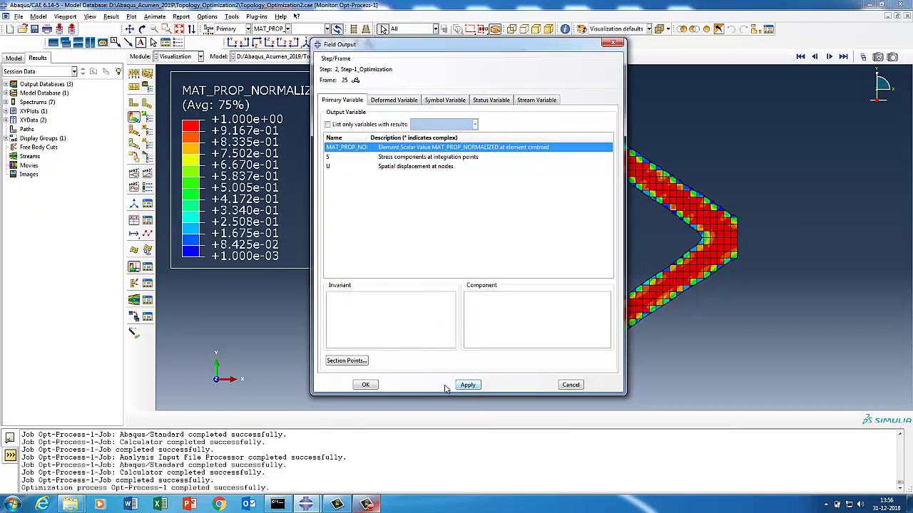
pyautogui.click(367, 386)
pyautogui.click(134, 267)
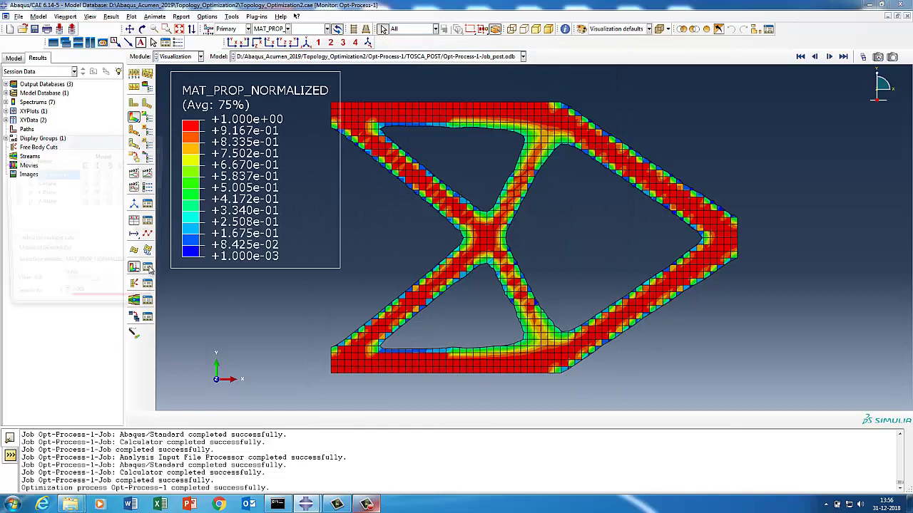
pyautogui.click(85, 174)
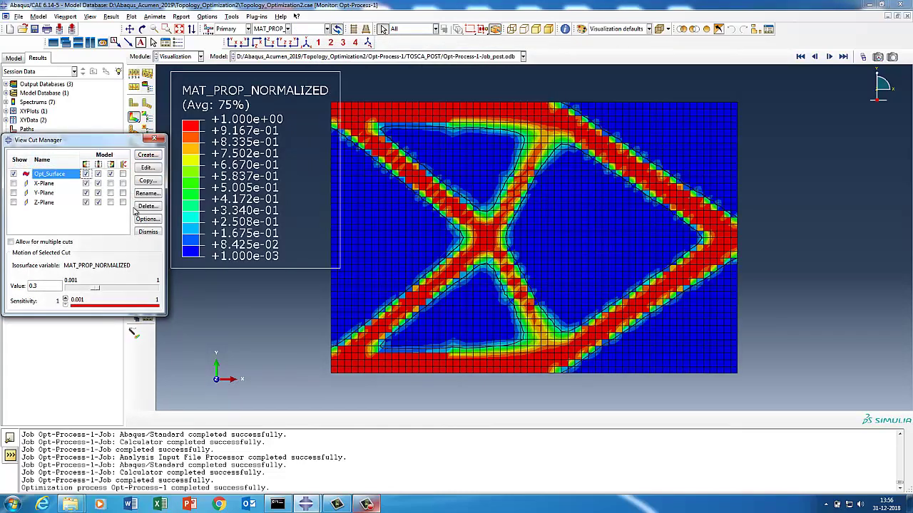
pyautogui.click(148, 232)
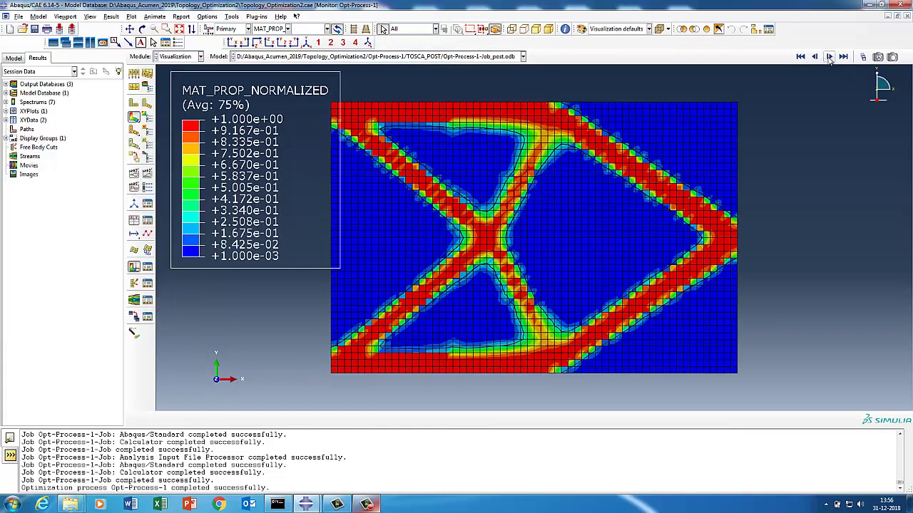
# Step: Animate the density evolution across all cycles, then re-enable the Opt_Surface cut to leave only the X-truss
pyautogui.click(800, 56)
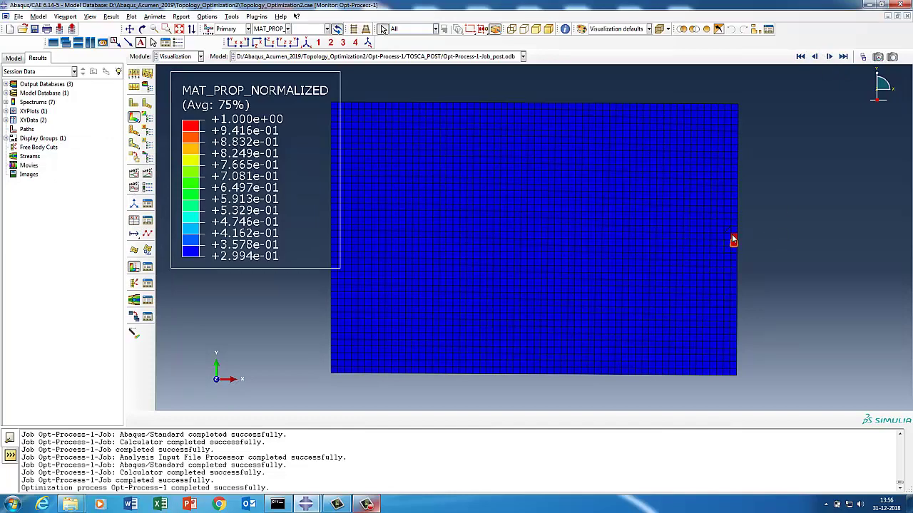
pyautogui.click(829, 58)
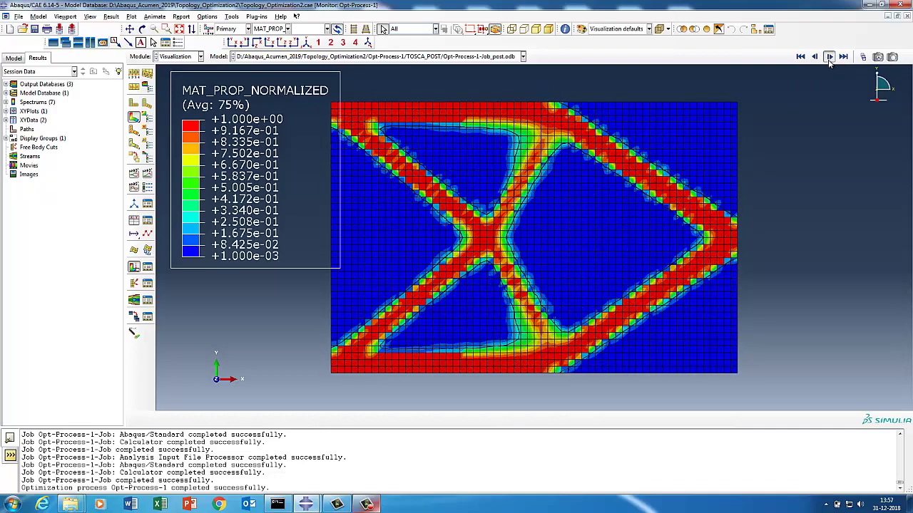
pyautogui.click(829, 58)
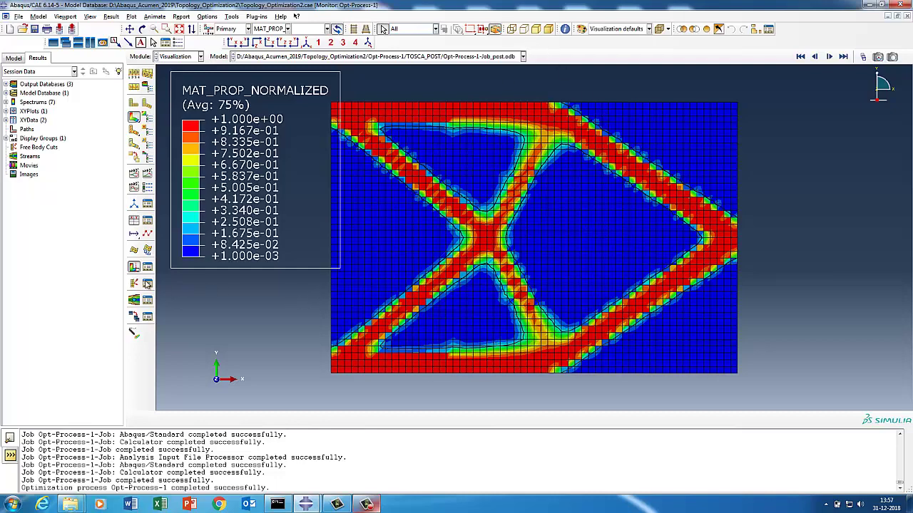
pyautogui.click(147, 267)
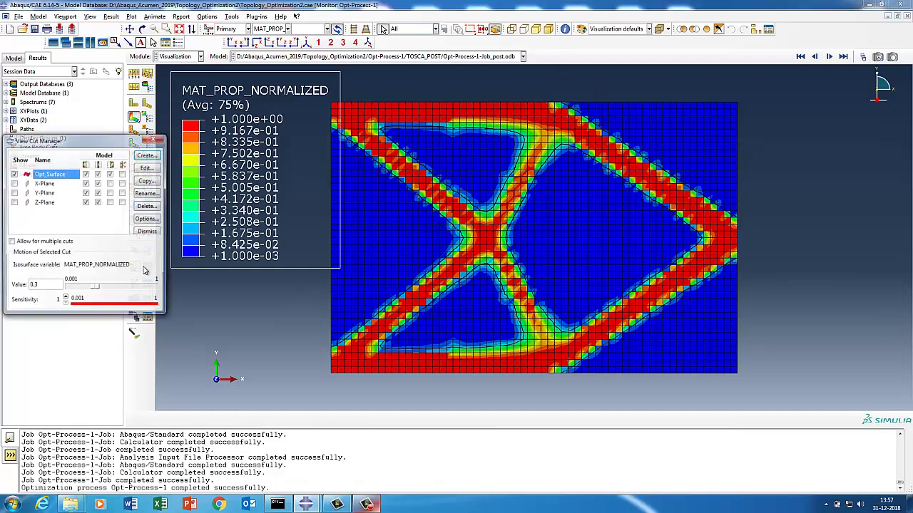
pyautogui.click(85, 174)
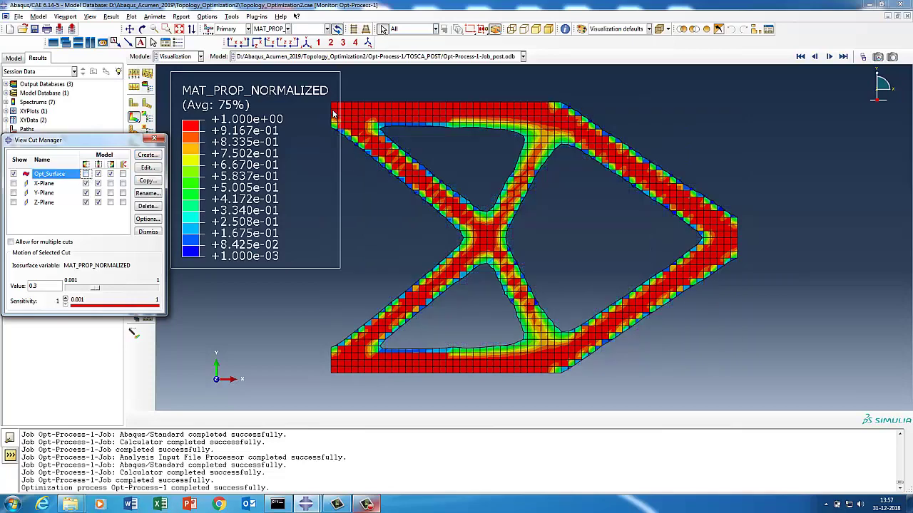